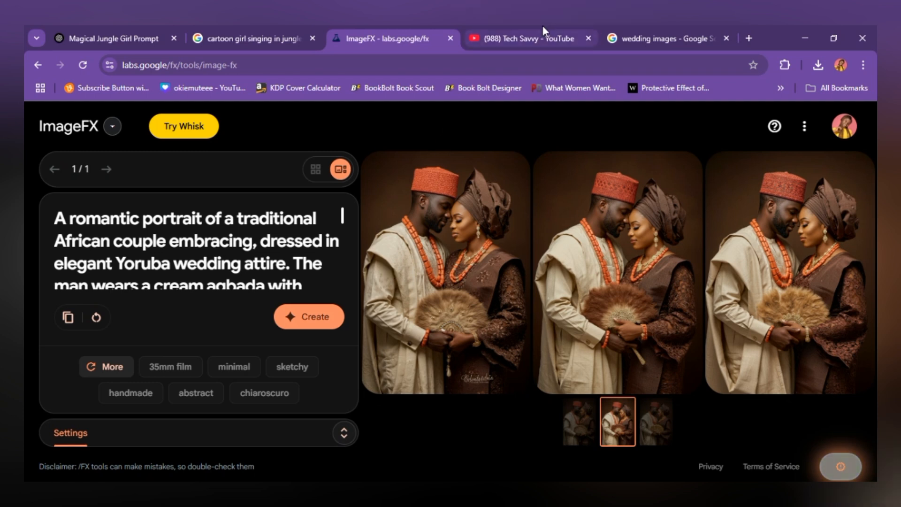
View the Tech Savvy YouTube channel's videos, and return to the generated couple portraits in ImageFX
left_click(535, 39)
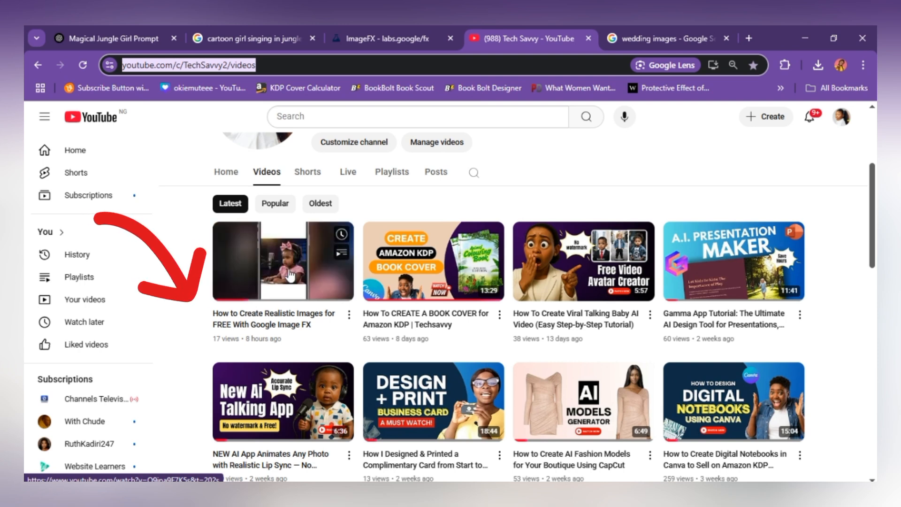
left_click(380, 36)
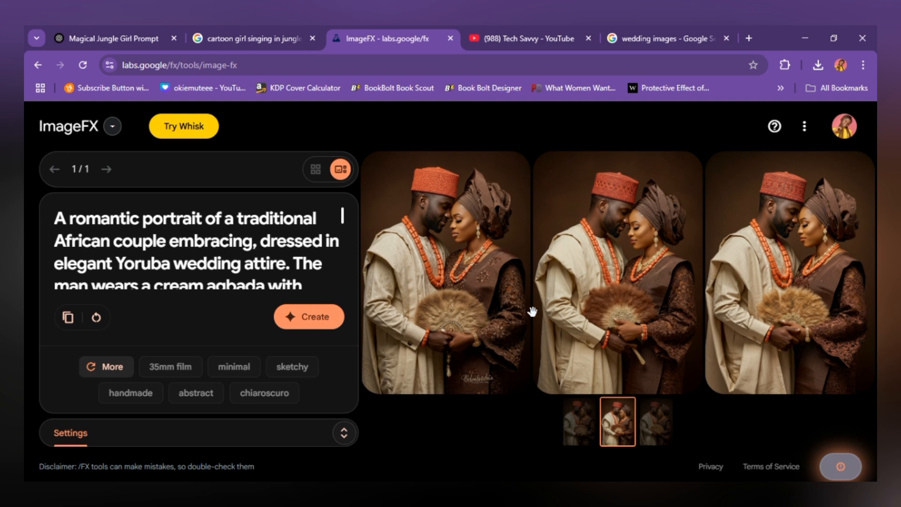
mouse_move(536, 314)
Switch to the Google wedding image results and examine the Traditional Wedding NG reference photo
left_click(651, 41)
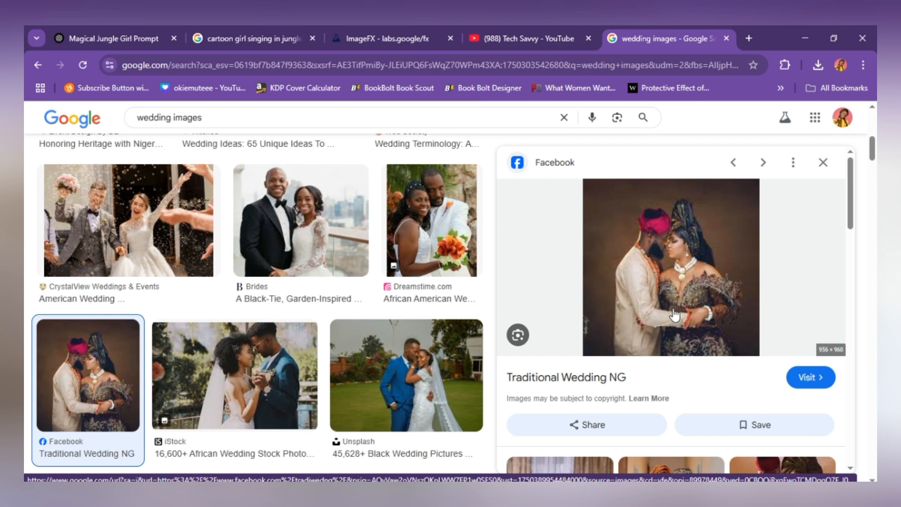
scroll(675, 314, "down", 4)
scroll(674, 205, "up", 4)
Switch to the ChatGPT conversation and review the uploaded couple photo, the prompt request and the generated text-to-image prompt
left_click(56, 26)
scroll(469, 235, "up", 10)
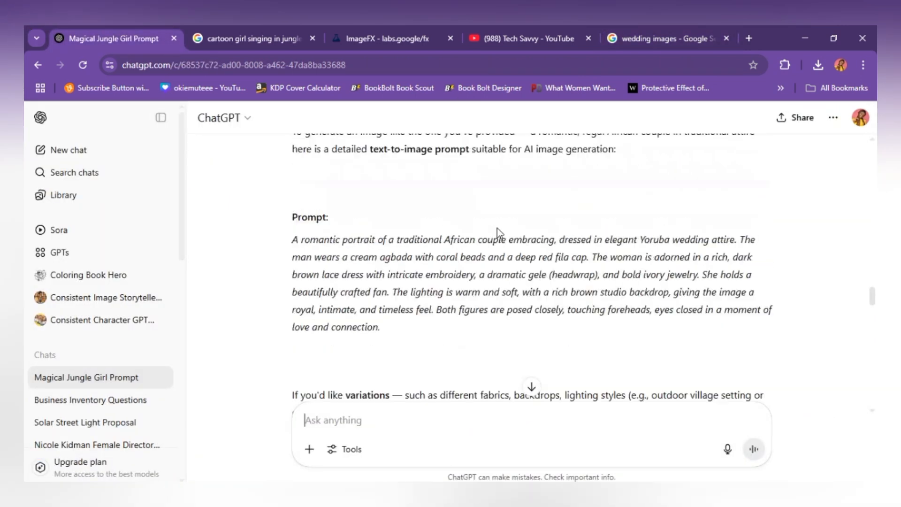
scroll(501, 233, "up", 2)
scroll(522, 244, "down", 4)
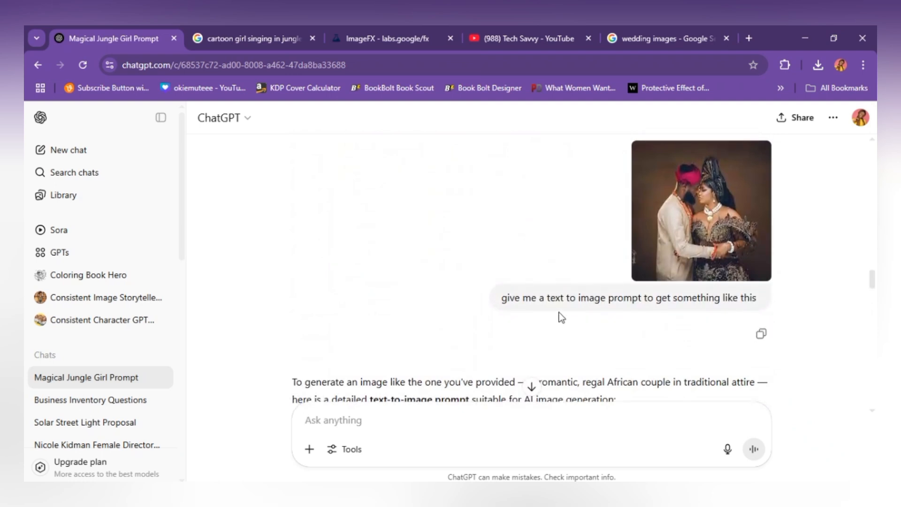
scroll(561, 318, "down", 4)
scroll(376, 295, "down", 2)
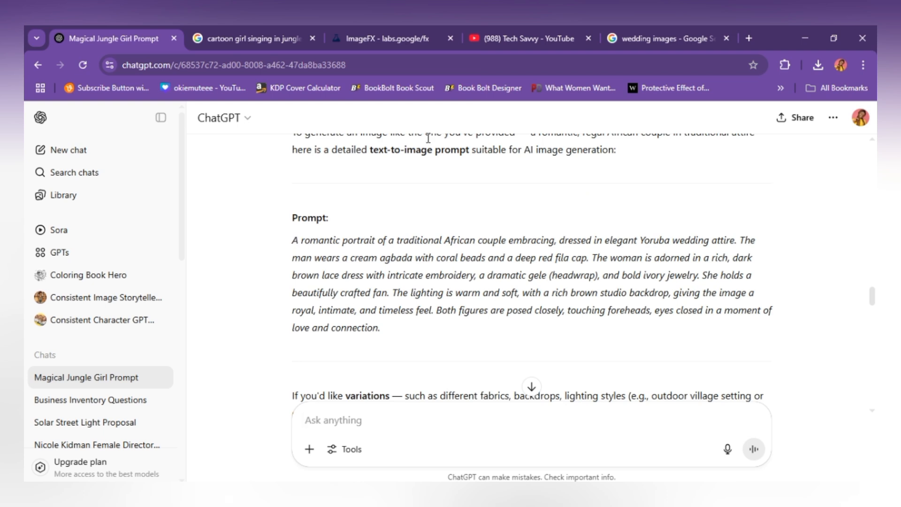
Switch to ImageFX and read the romantic portrait prompt through to its style modifiers, comparing it with the generated images
left_click(382, 41)
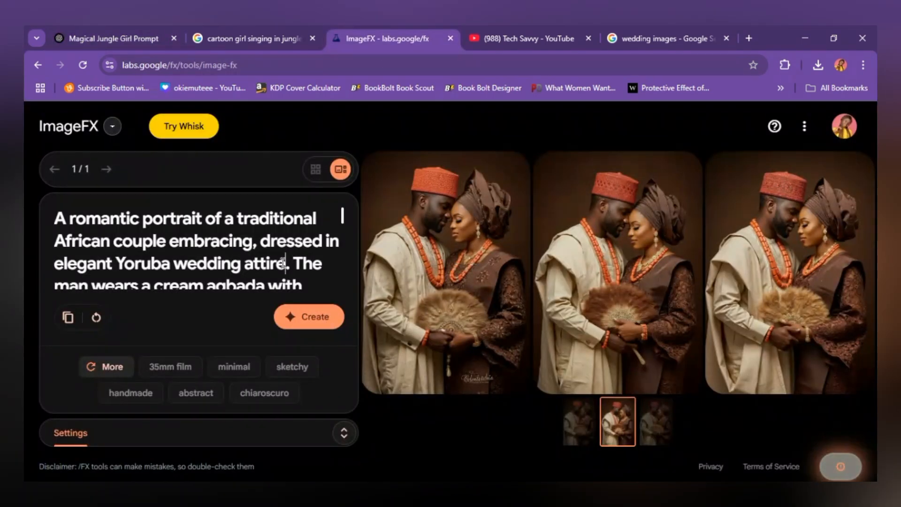
mouse_move(579, 310)
scroll(176, 257, "down", 3)
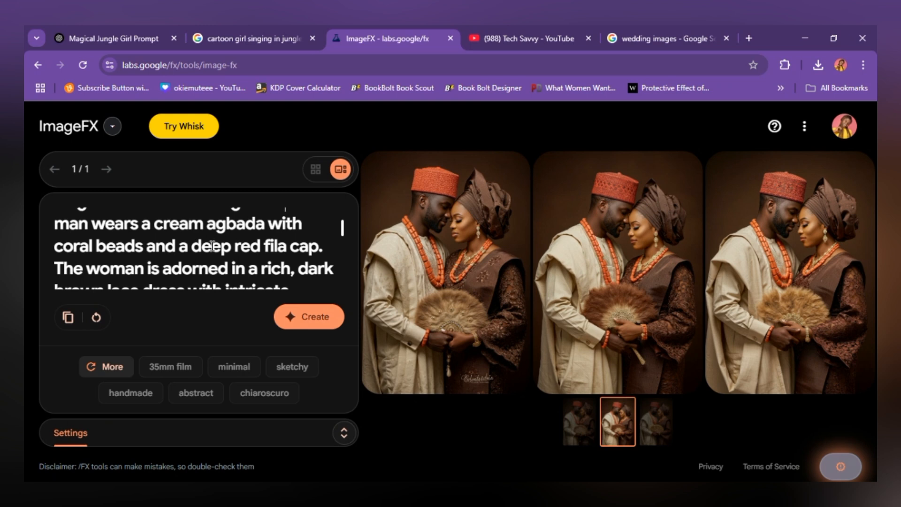
scroll(243, 260, "down", 5)
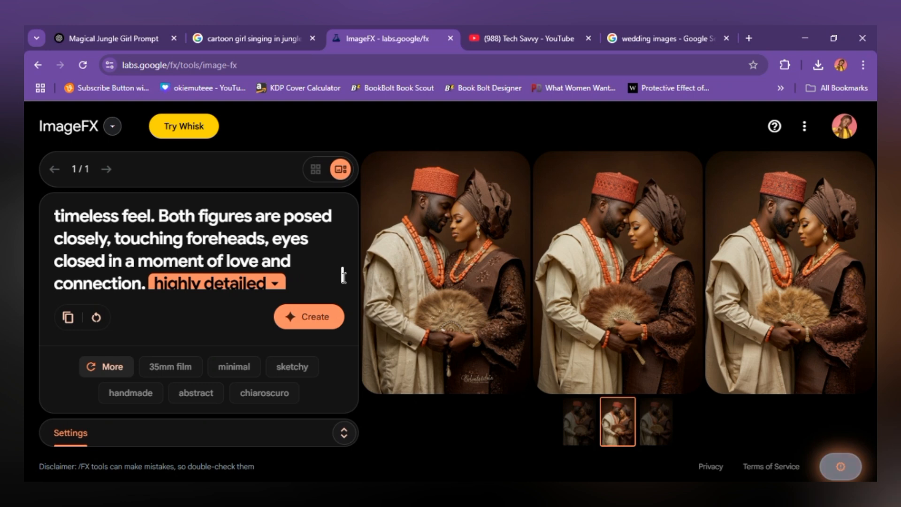
scroll(341, 275, "down", 1)
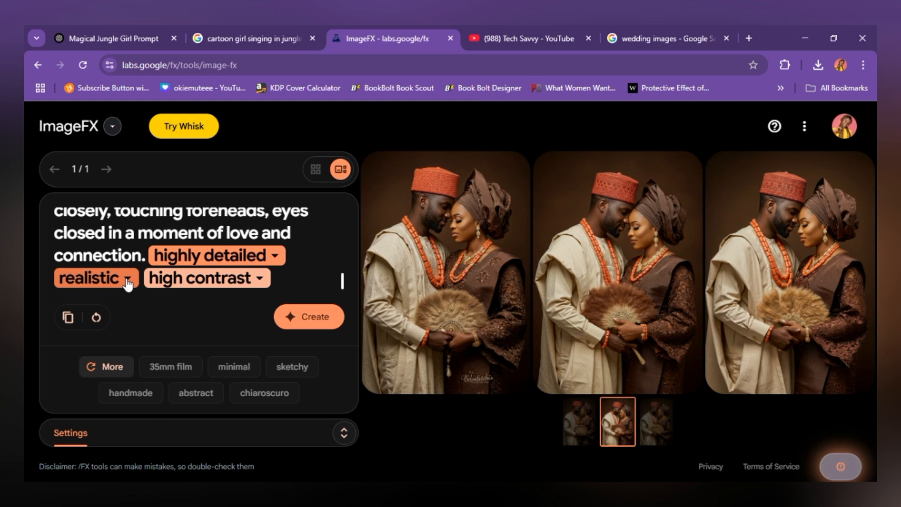
mouse_move(597, 288)
mouse_move(603, 267)
In the ChatGPT conversation, find the story-driven prompt variations and copy the prompt text of "The First Glance – Pre-Wedding Excitement"
left_click(166, 28)
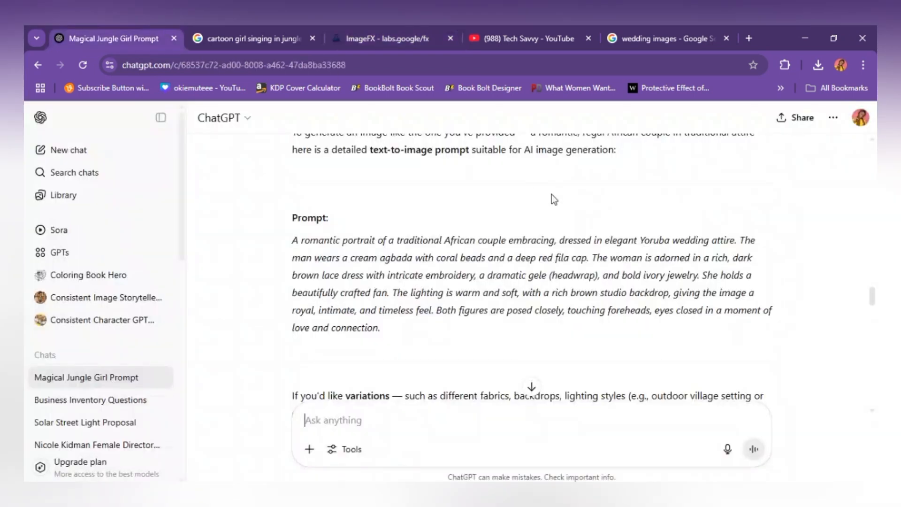
scroll(555, 213, "down", 4)
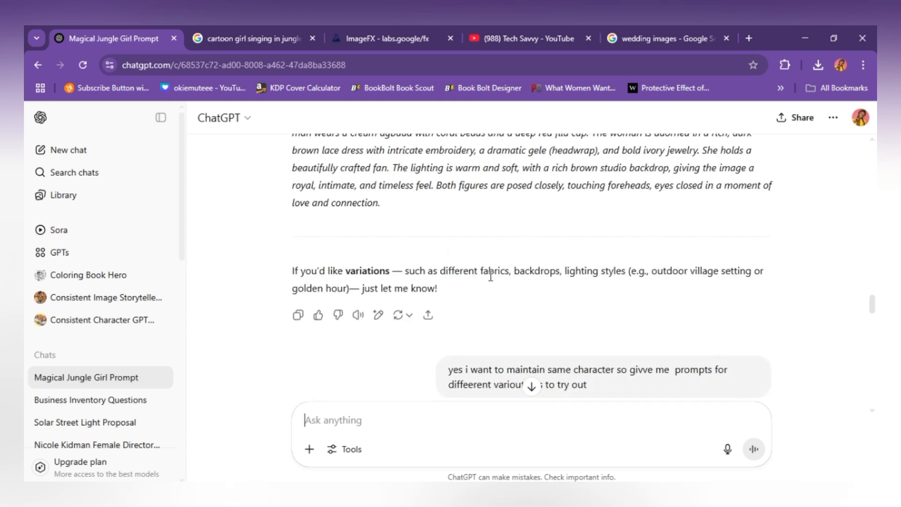
scroll(490, 276, "down", 3)
scroll(490, 276, "down", 3)
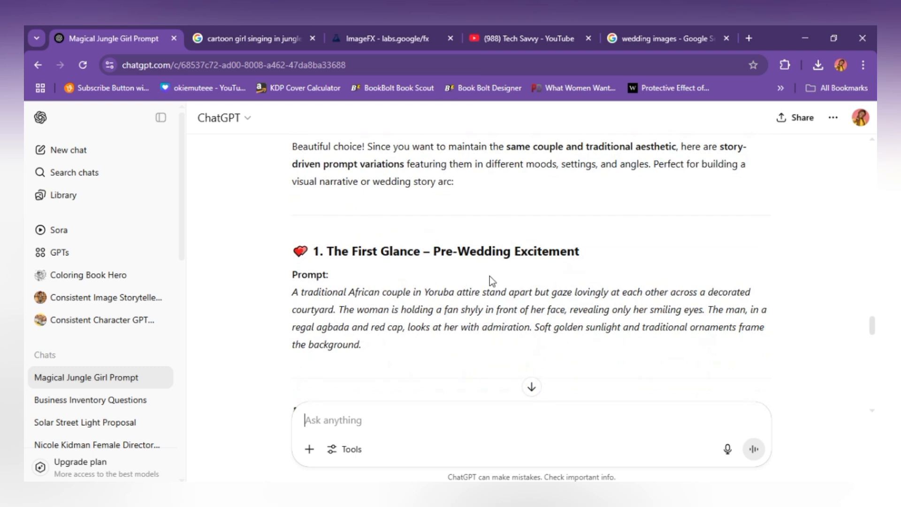
scroll(489, 276, "down", 2)
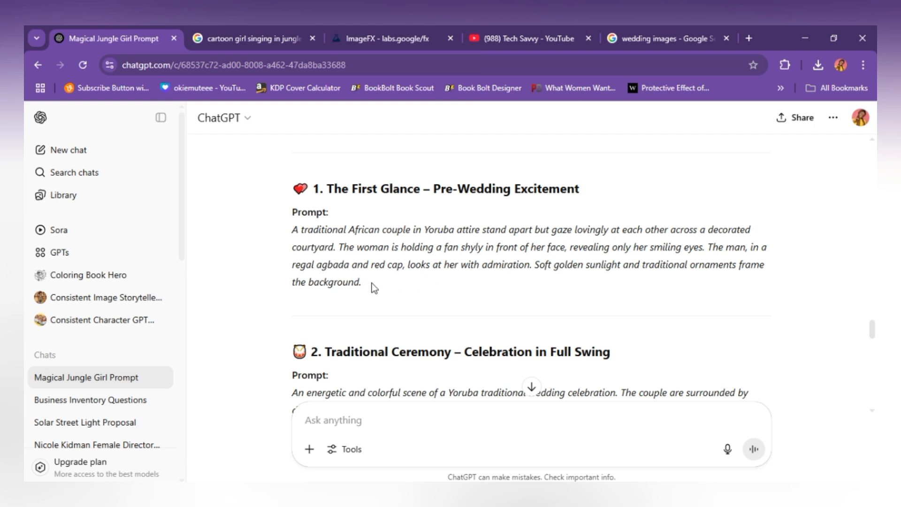
left_click_drag(371, 283, 284, 233)
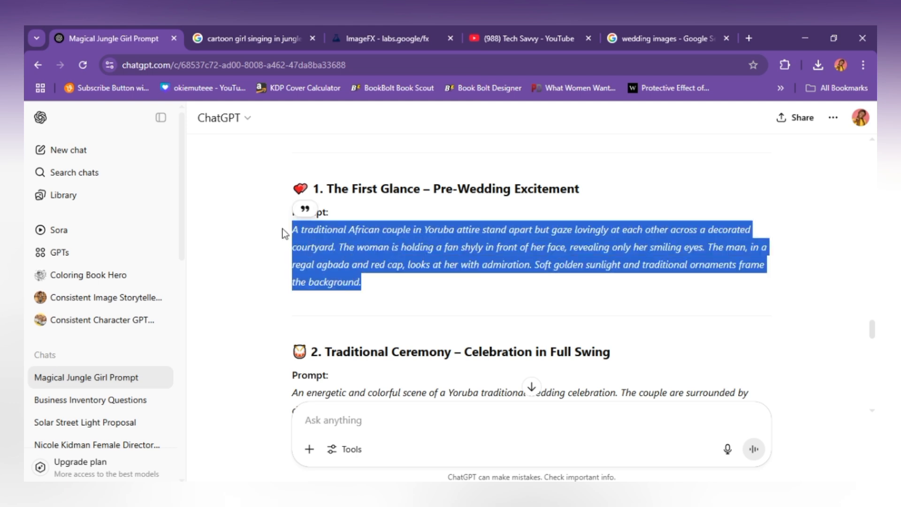
In ImageFX, replace the romantic portrait text before the style modifiers with the copied First Glance prompt
left_click(419, 29)
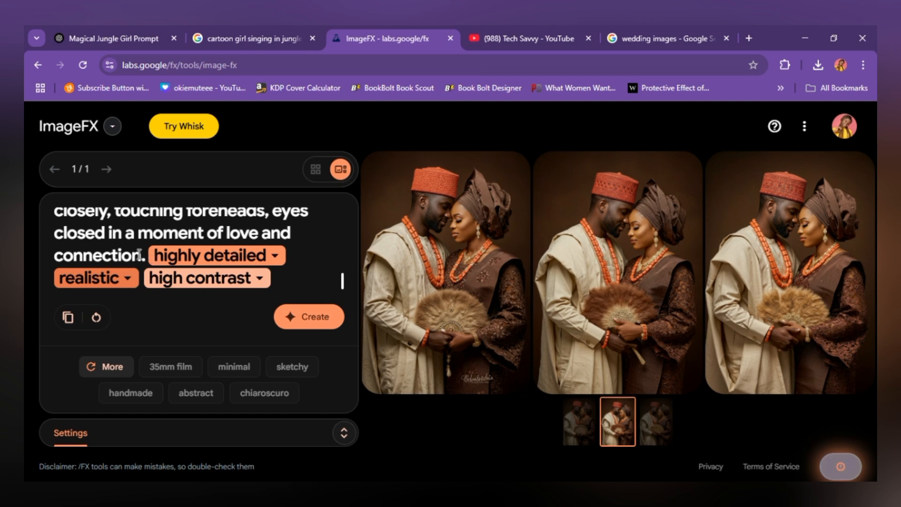
left_click_drag(145, 258, 44, 193)
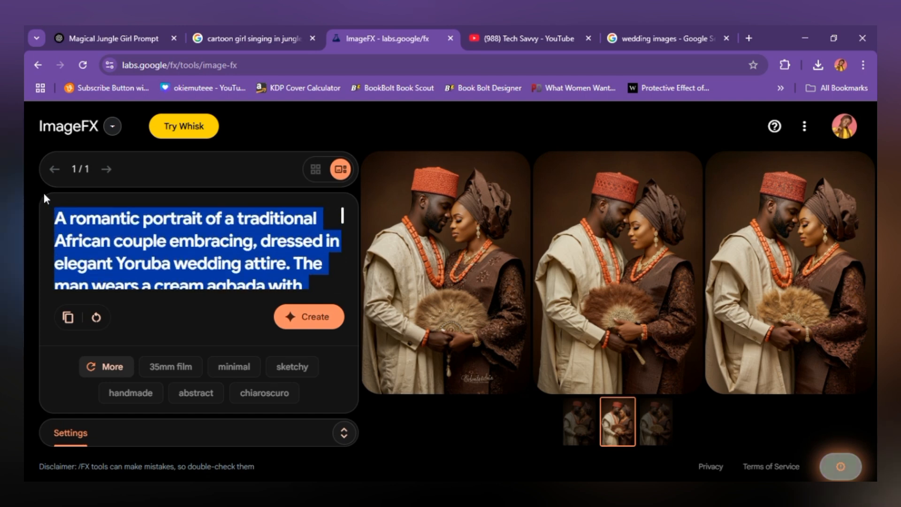
left_click(318, 248)
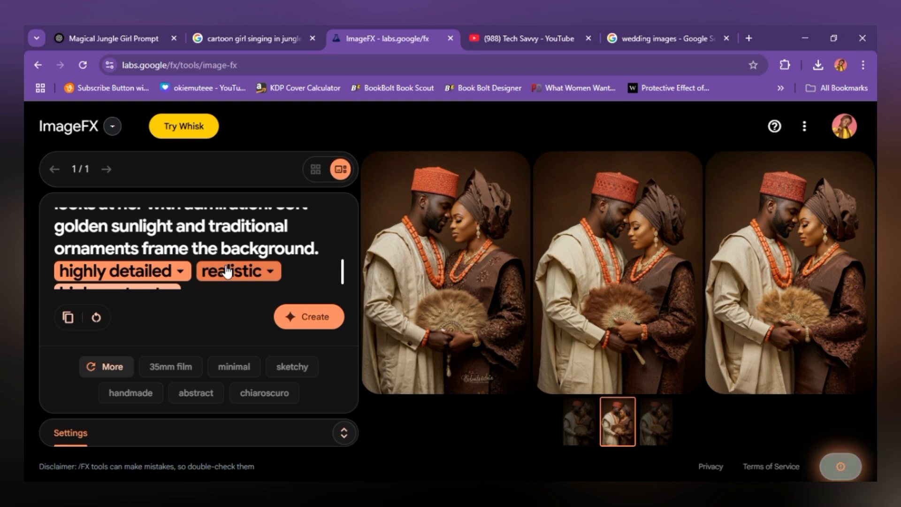
scroll(209, 301, "down", 1)
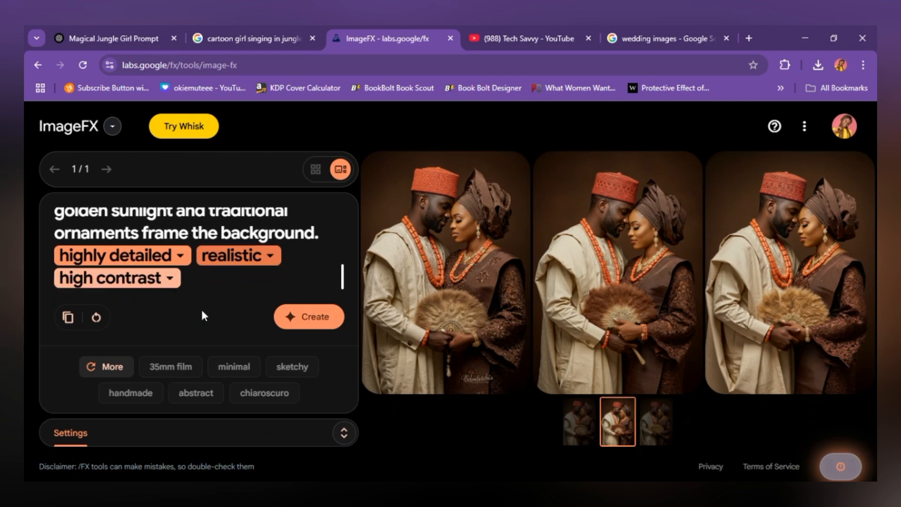
Lock the seed in the generation settings and collapse the settings again
left_click(344, 434)
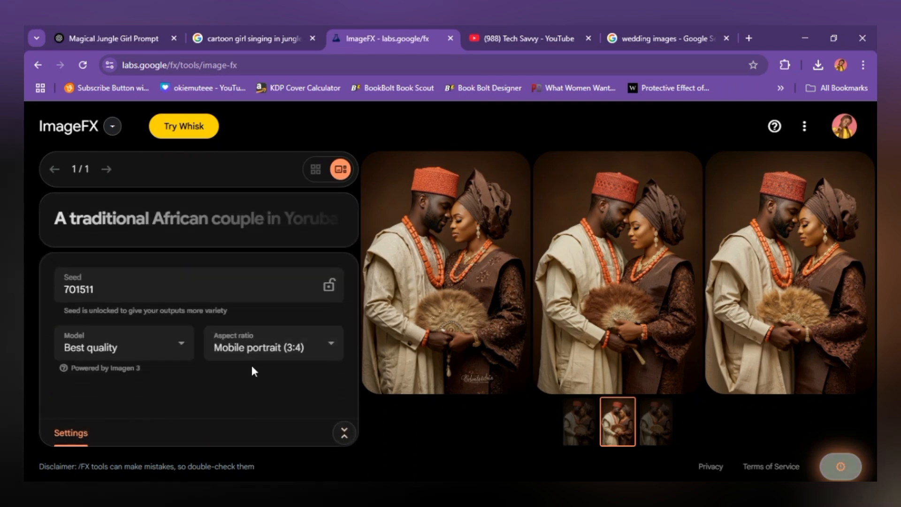
left_click(216, 282)
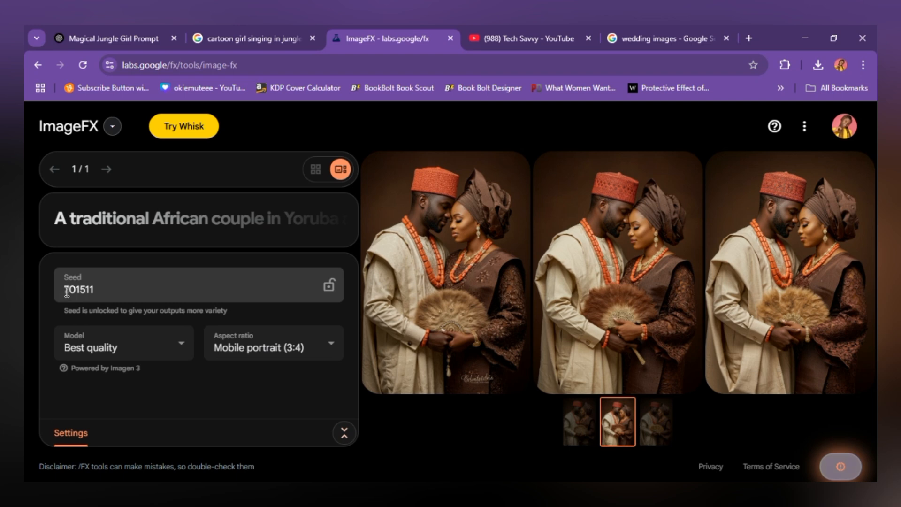
left_click(329, 285)
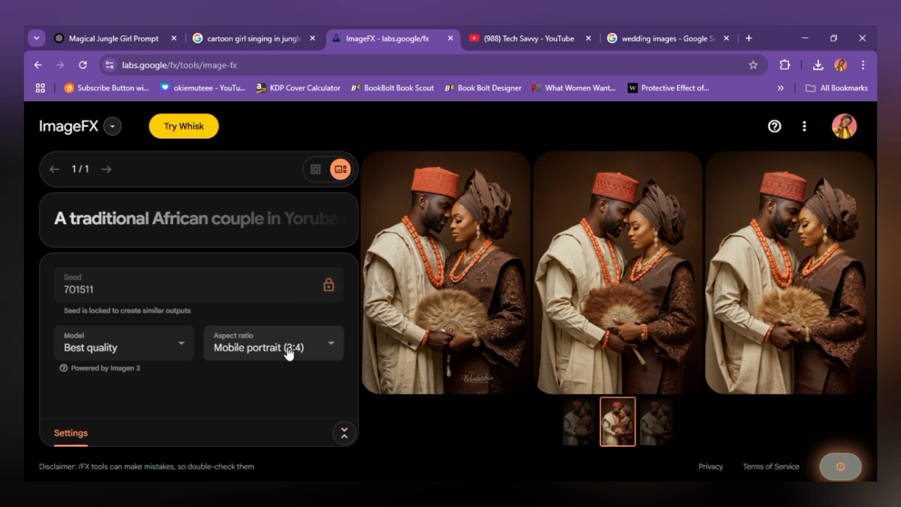
left_click(344, 429)
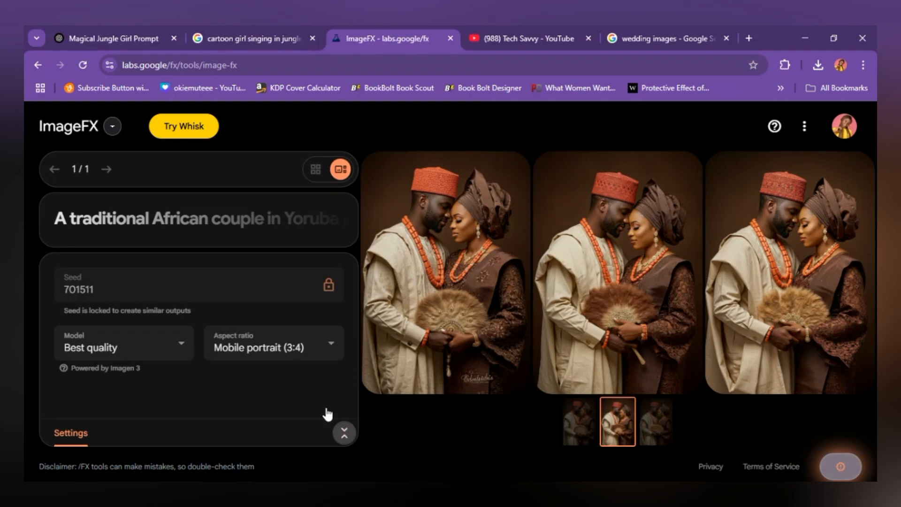
Generate an image from the First Glance prompt and download the resulting picture of the couple
left_click(314, 320)
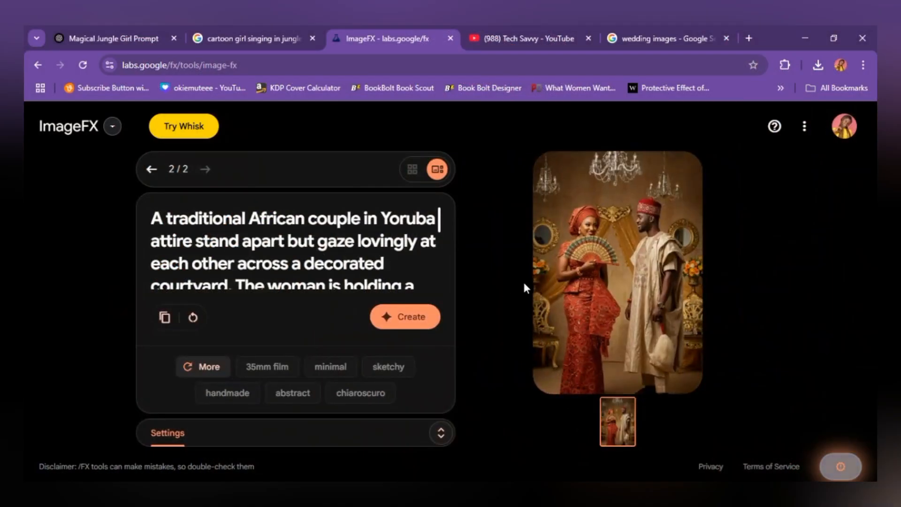
mouse_move(603, 347)
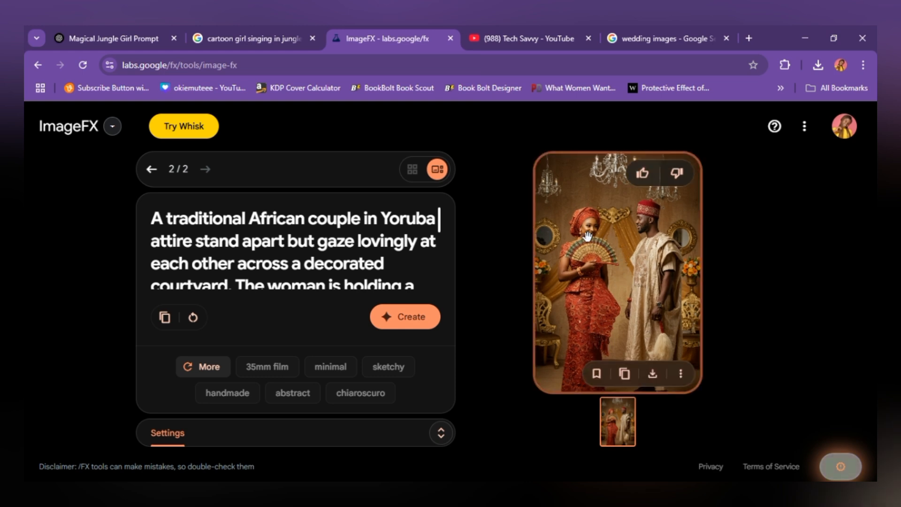
left_click(652, 374)
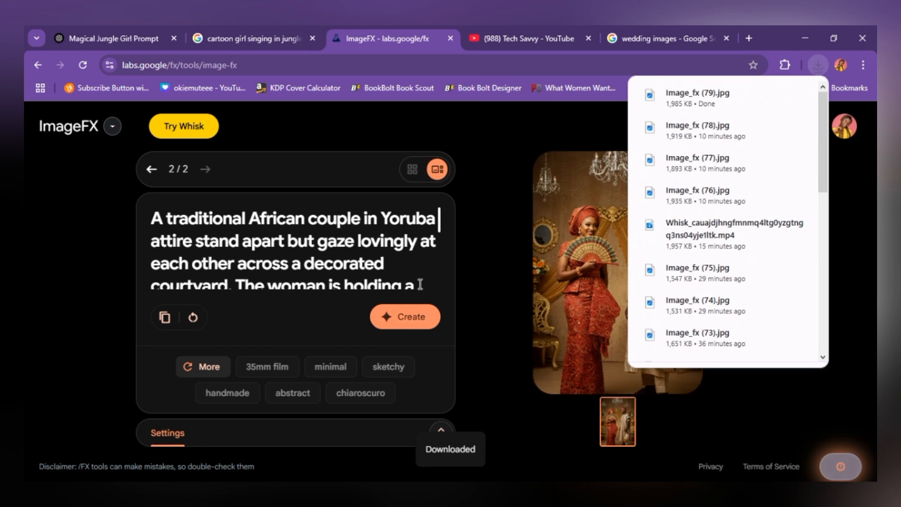
In the ChatGPT conversation, copy the prompt text of "Traditional Ceremony – Celebration in Full Swing"
left_click(125, 35)
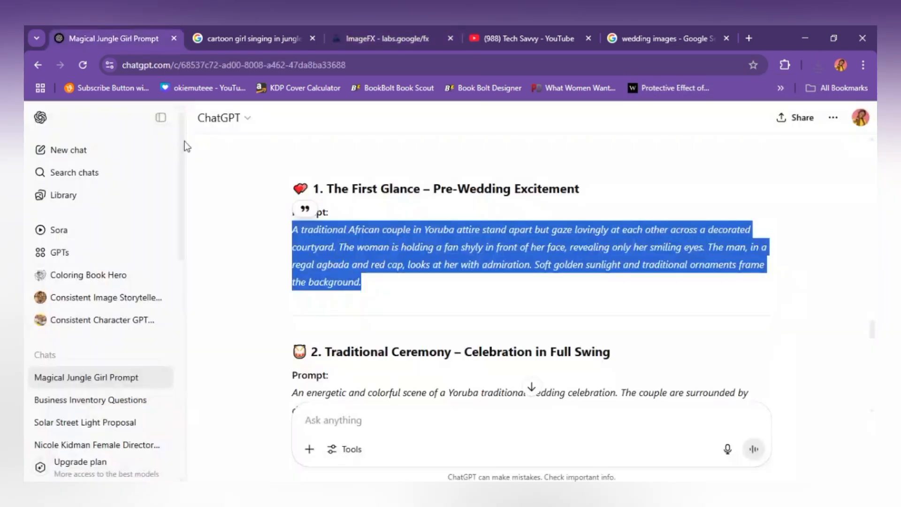
scroll(350, 306, "down", 3)
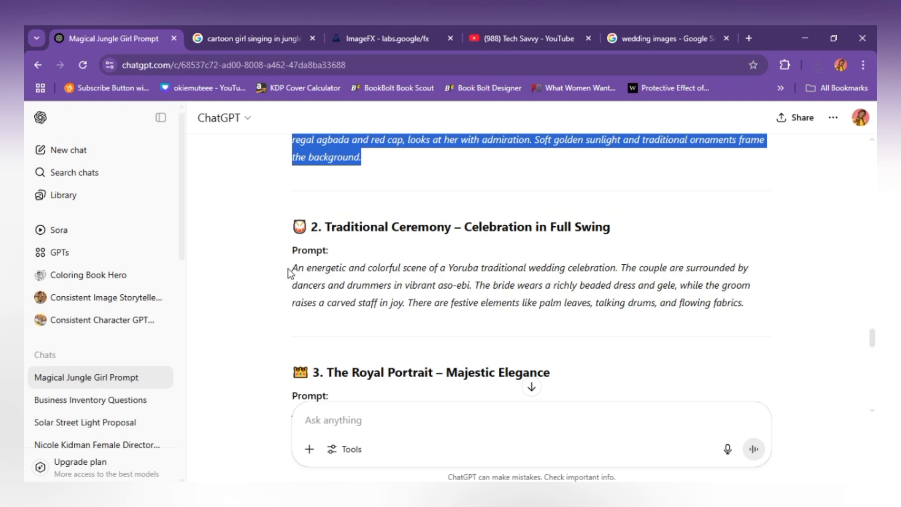
left_click_drag(294, 268, 701, 312)
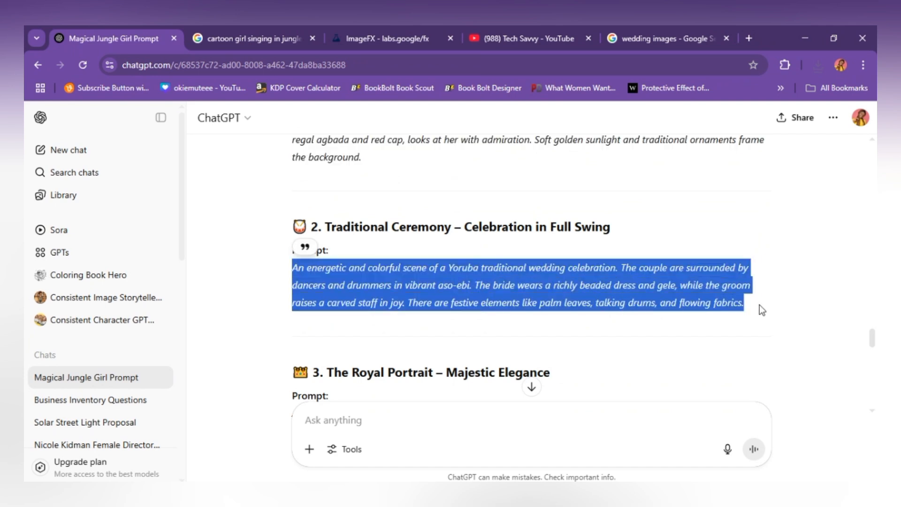
In ImageFX, replace the First Glance text before the style modifiers with the copied Traditional Ceremony prompt
left_click(342, 33)
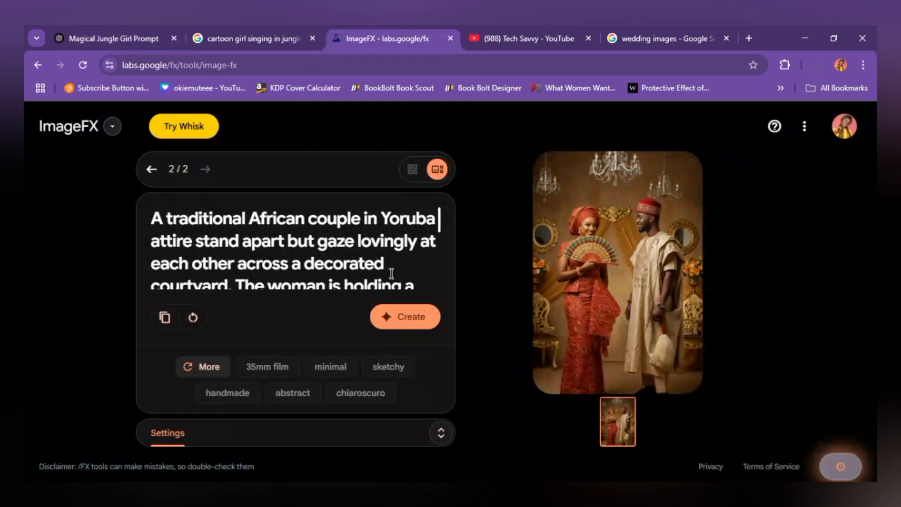
left_click_drag(418, 283, 419, 235)
left_click(155, 221)
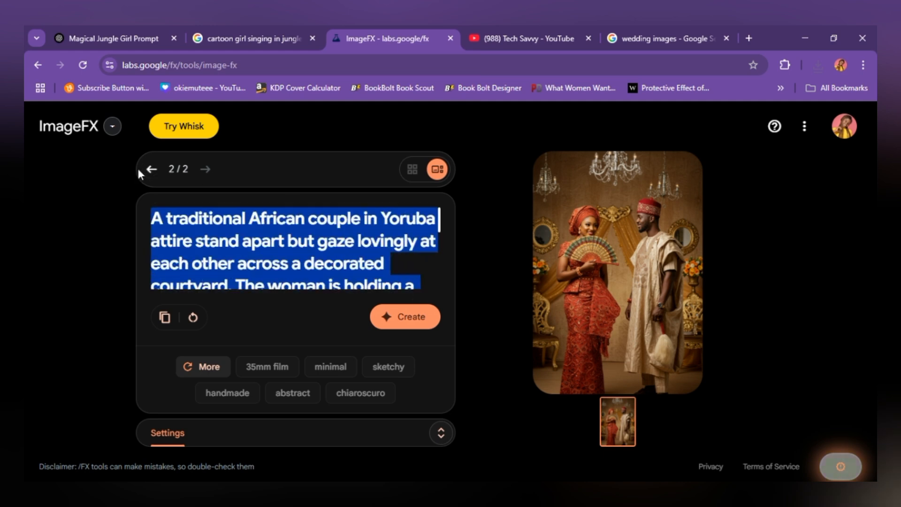
key("Right")
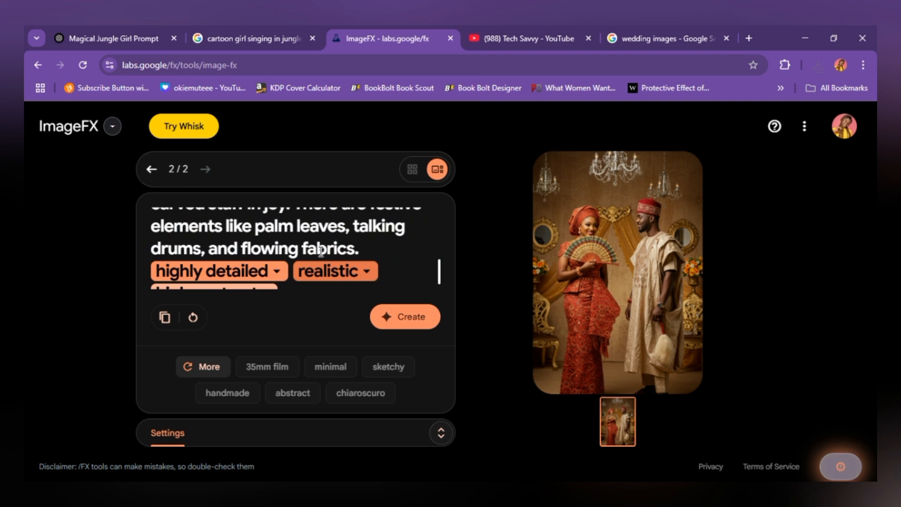
Check the seed lock in the settings and generate images from the Traditional Ceremony prompt
left_click(440, 433)
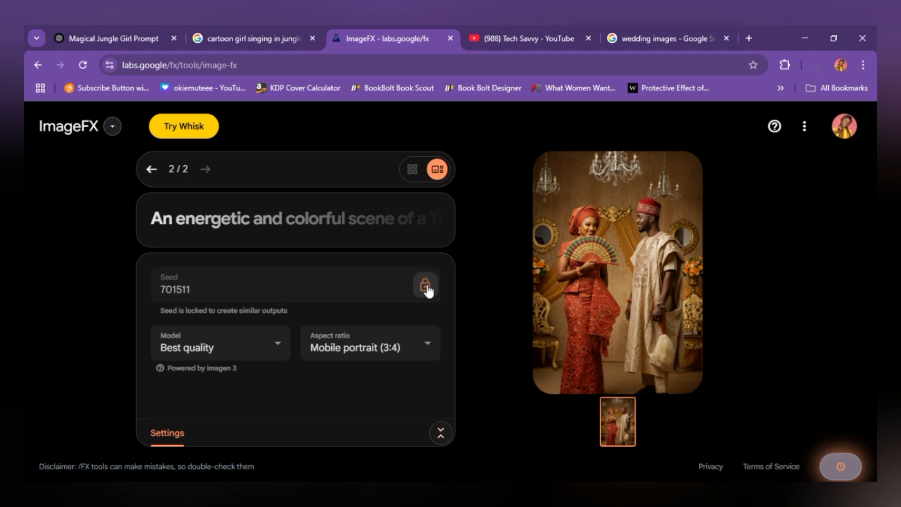
left_click(440, 432)
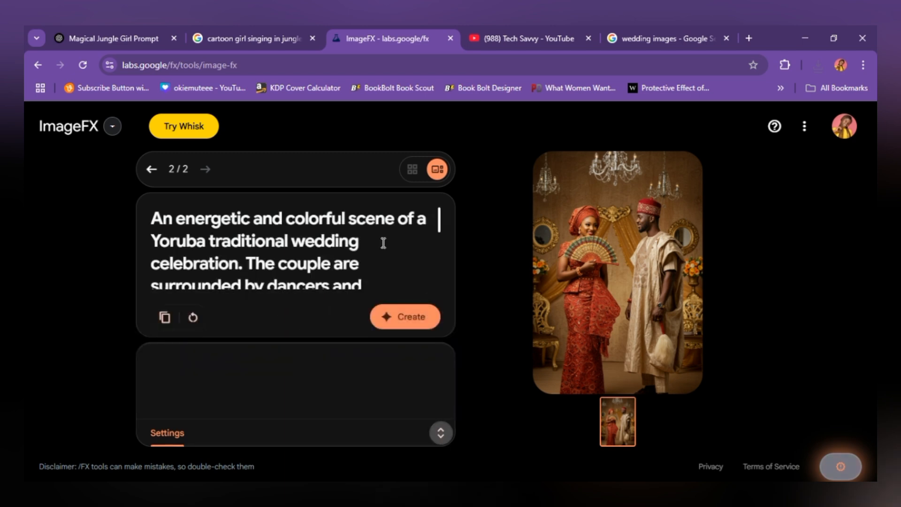
left_click(405, 326)
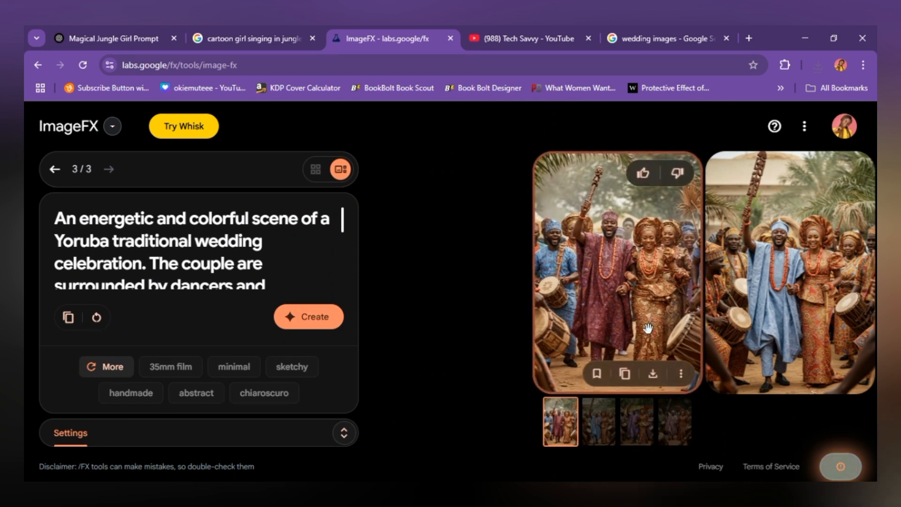
Download all four generated Traditional Ceremony images of the couple
left_click(653, 373)
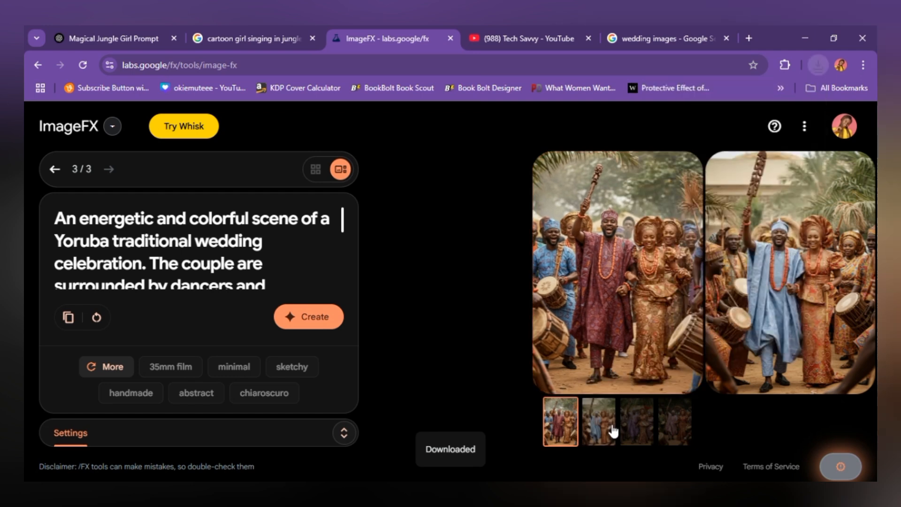
left_click(602, 426)
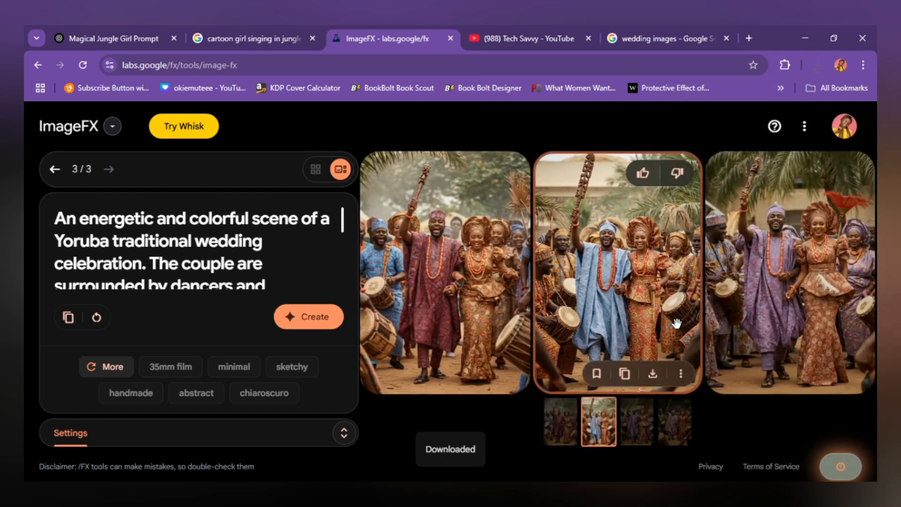
left_click(657, 378)
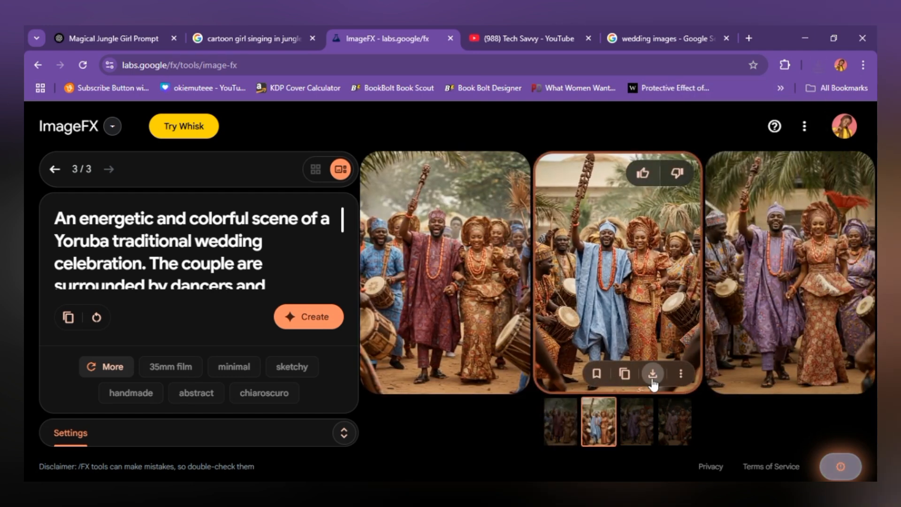
left_click(636, 423)
mouse_move(673, 337)
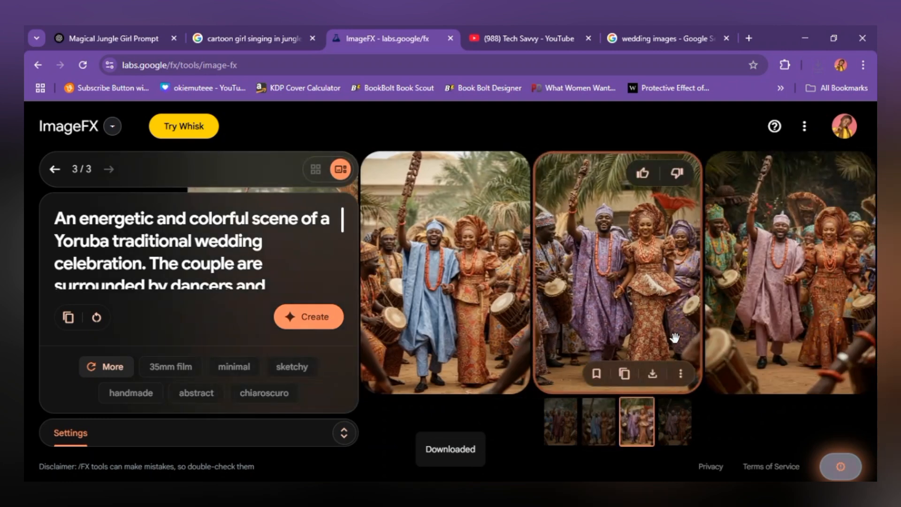
left_click(652, 375)
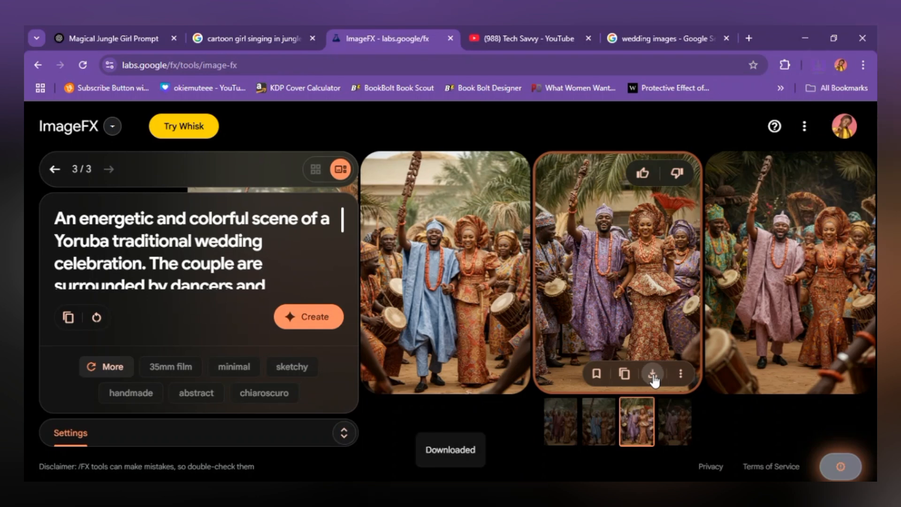
left_click(766, 328)
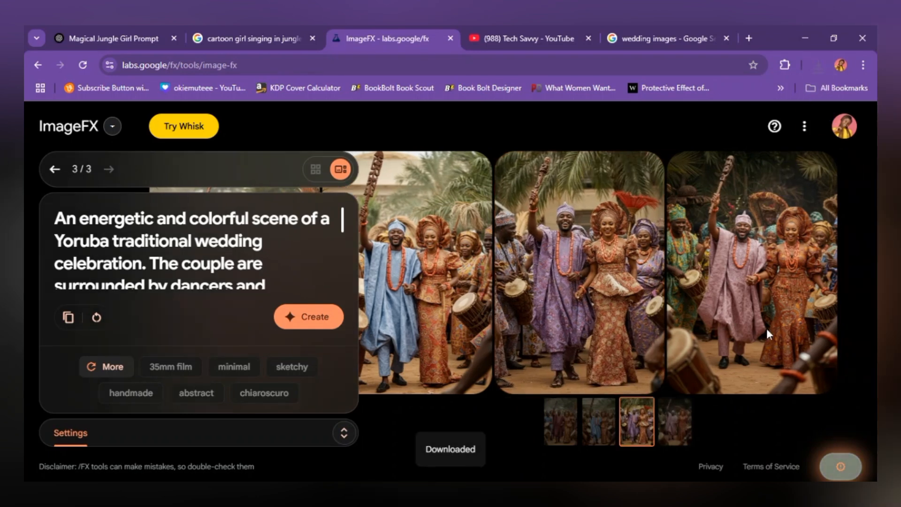
left_click(653, 375)
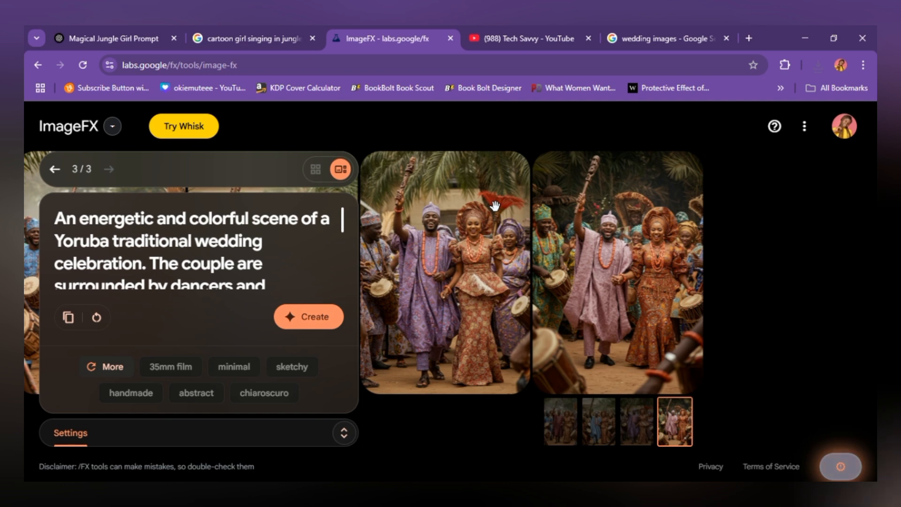
In the ChatGPT conversation, copy the prompt text of "The Royal Portrait – Majestic Elegance"
left_click(137, 33)
scroll(438, 326, "down", 4)
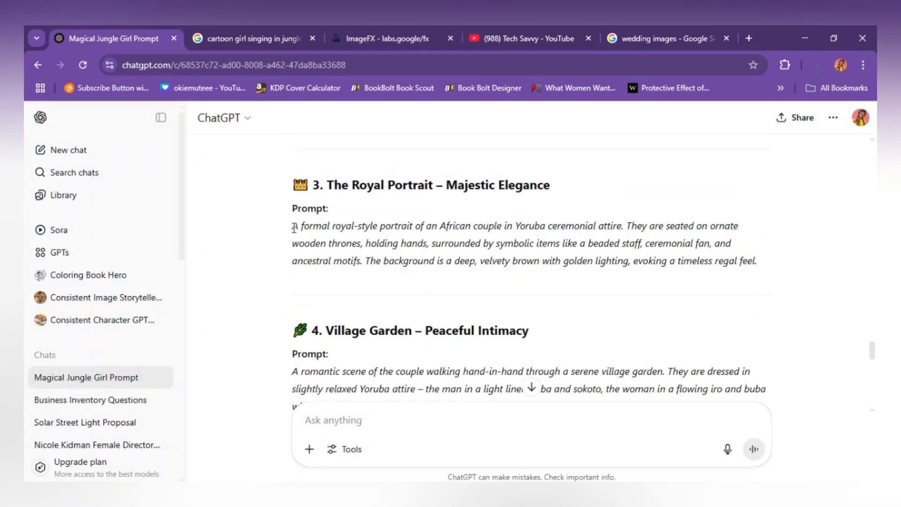
left_click_drag(292, 227, 781, 263)
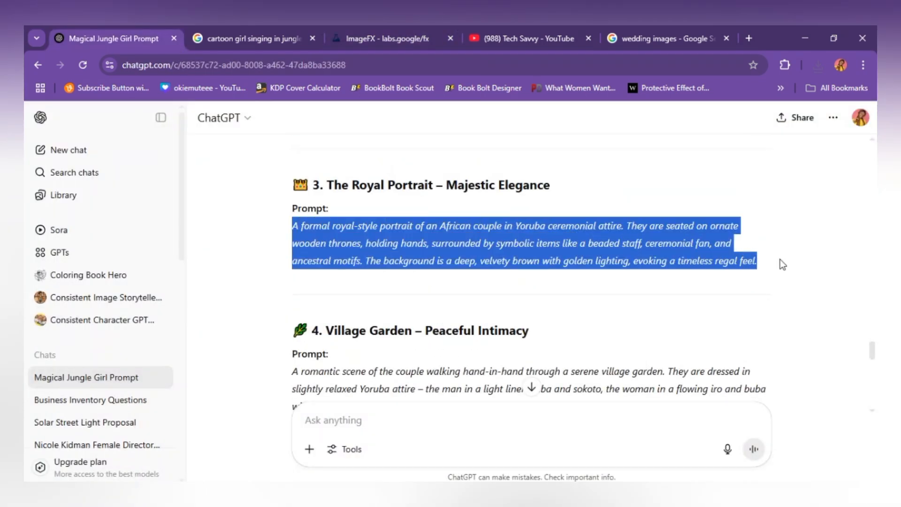
In ImageFX, replace the Traditional Ceremony text before the style modifiers with the copied Royal Portrait prompt and try to generate images
left_click(404, 28)
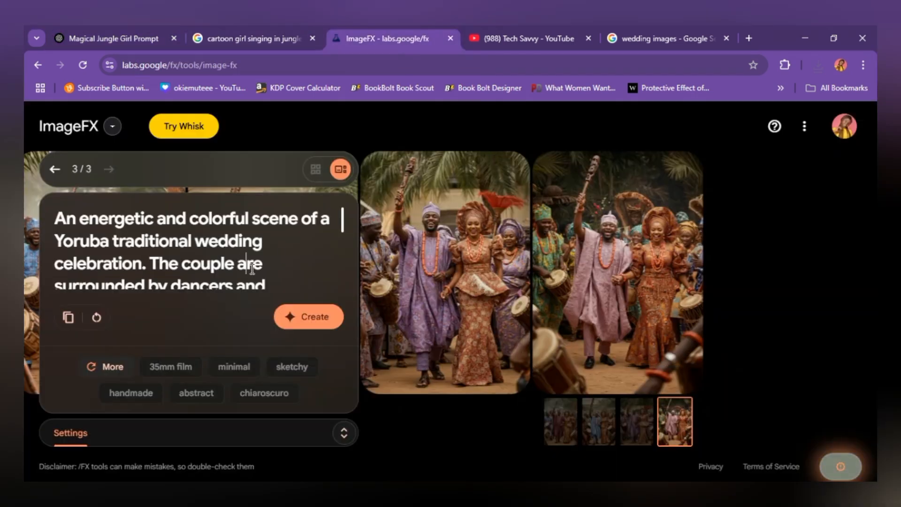
left_click_drag(61, 222, 269, 233)
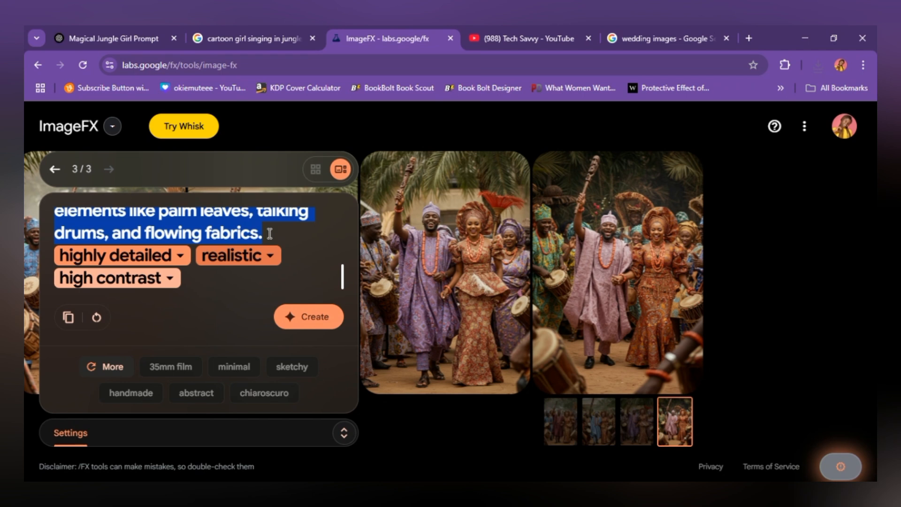
key("ctrl+v")
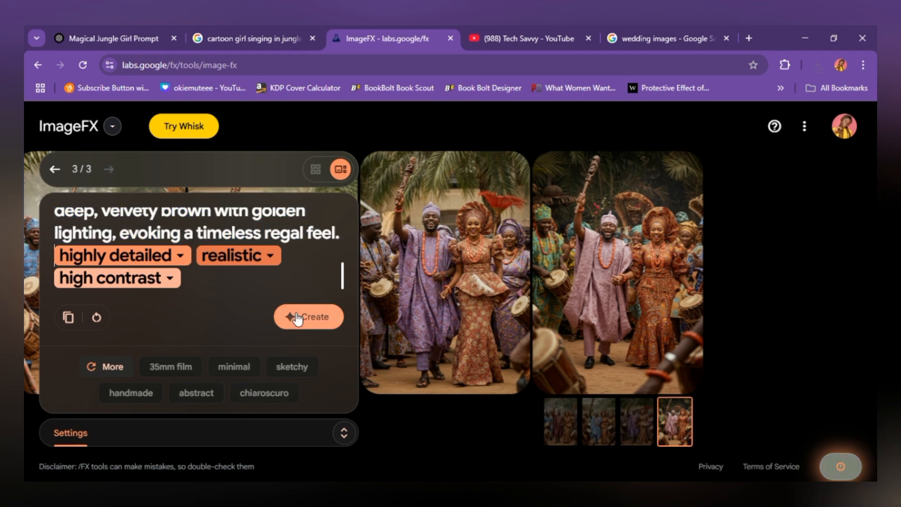
left_click(296, 315)
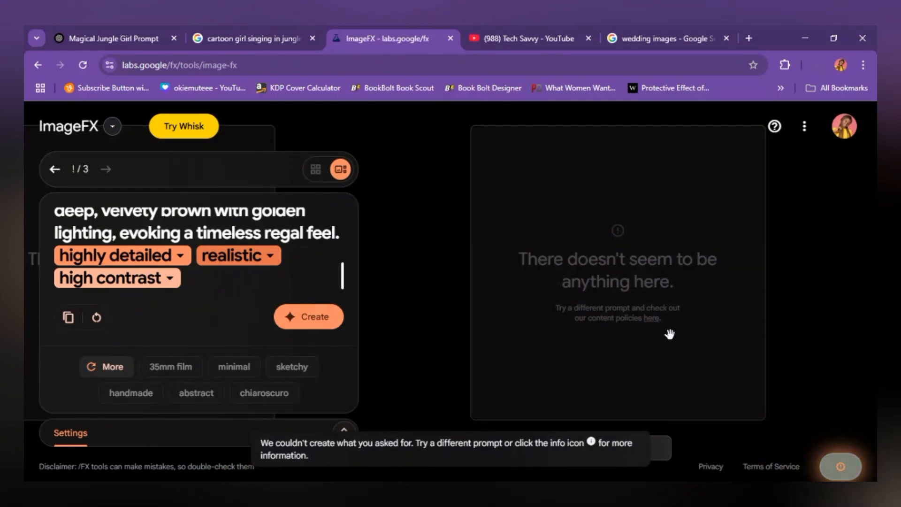
left_click(291, 316)
Delete the word "evoking" from the Royal Portrait prompt's last sentence and try generating again
scroll(214, 228, "up", 5)
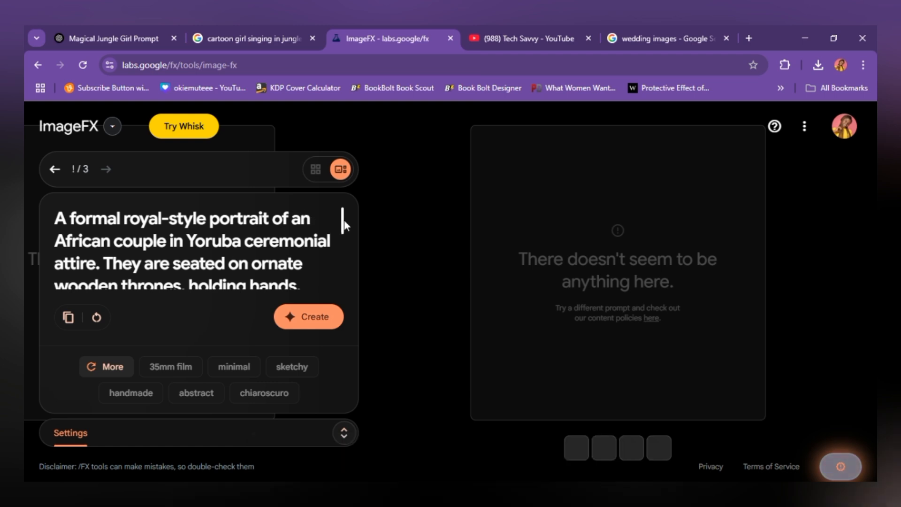
left_click_drag(342, 220, 345, 261)
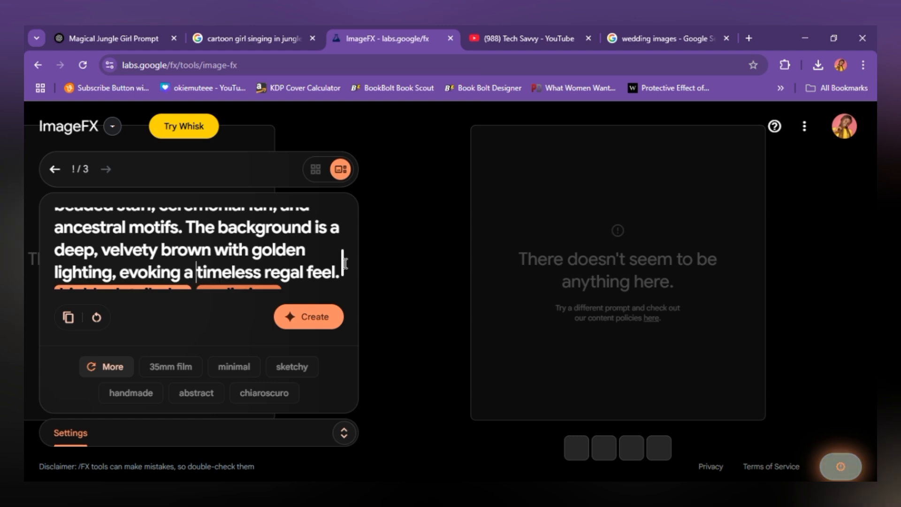
left_click(182, 257)
left_click_drag(180, 258, 122, 253)
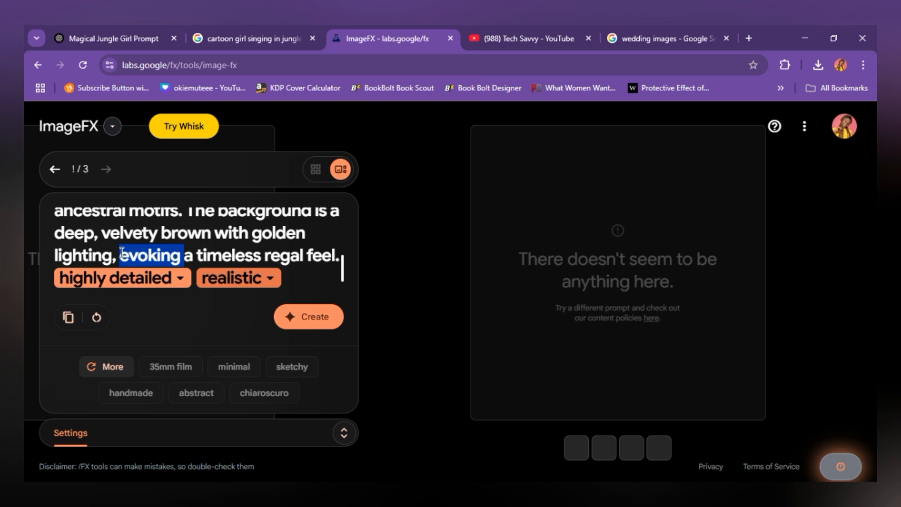
key("BackSpace")
left_click(314, 261)
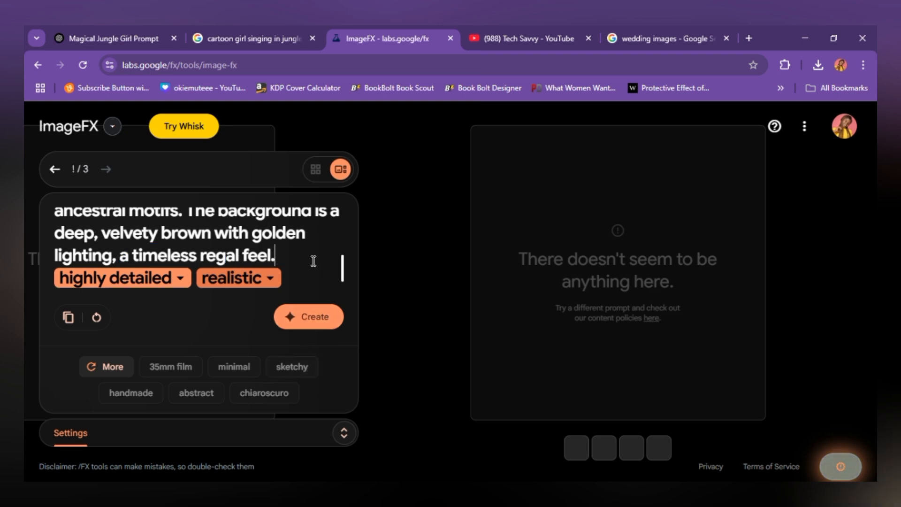
left_click(309, 323)
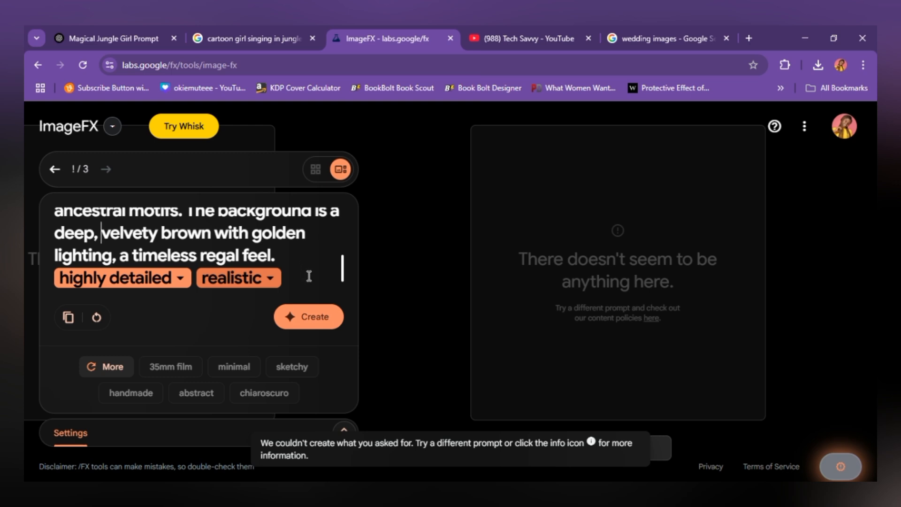
Delete the words "symbolic" and "ancestral" from the Royal Portrait prompt
left_click_drag(343, 272, 358, 233)
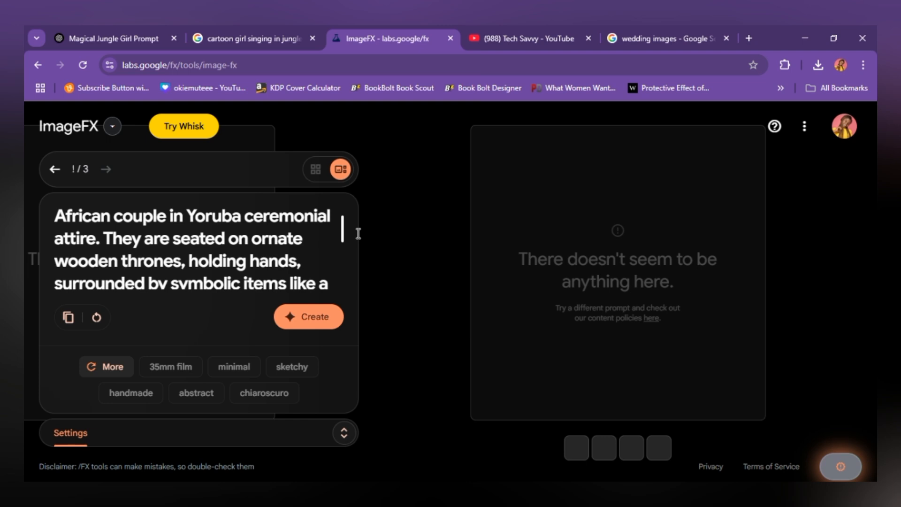
scroll(355, 242, "down", 1)
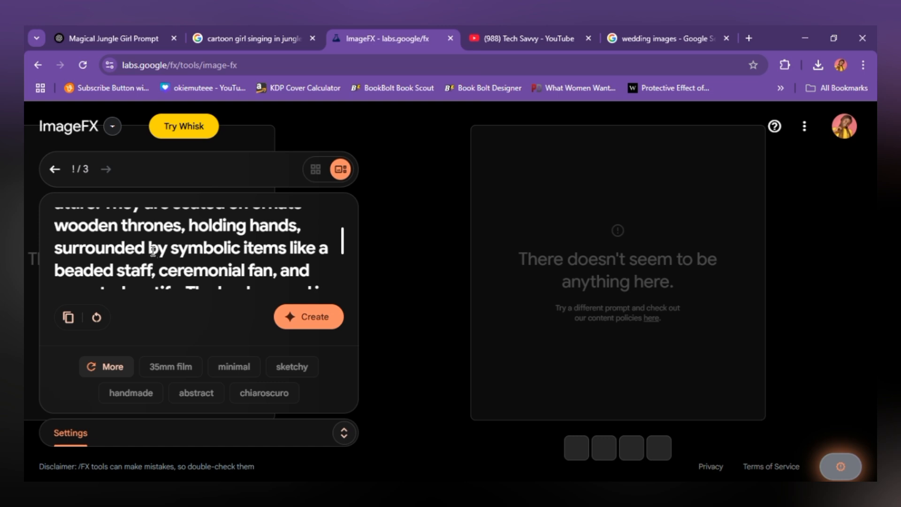
left_click_drag(153, 246, 237, 252)
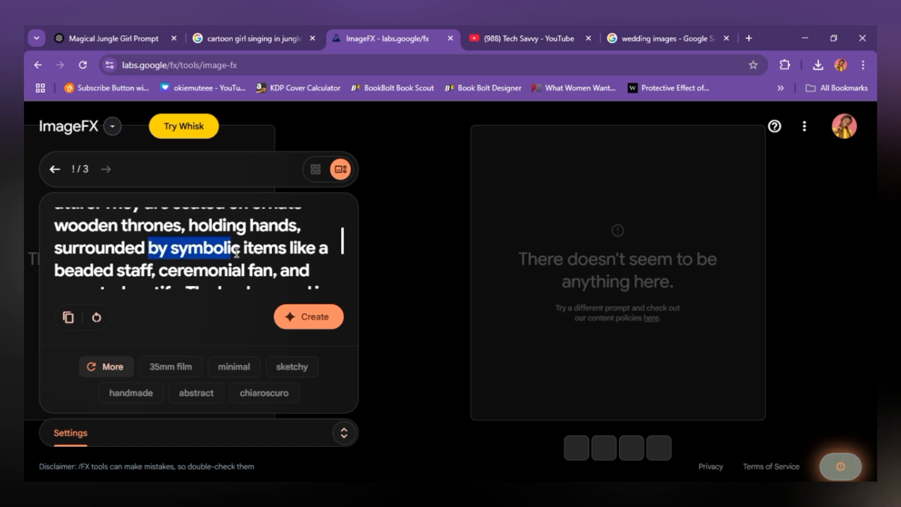
double_click(223, 250)
key("BackSpace")
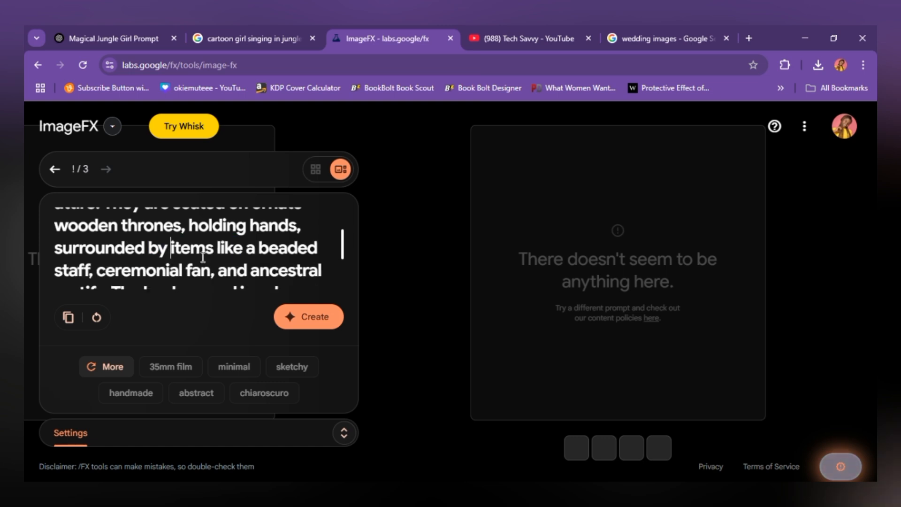
left_click_drag(343, 253, 341, 262)
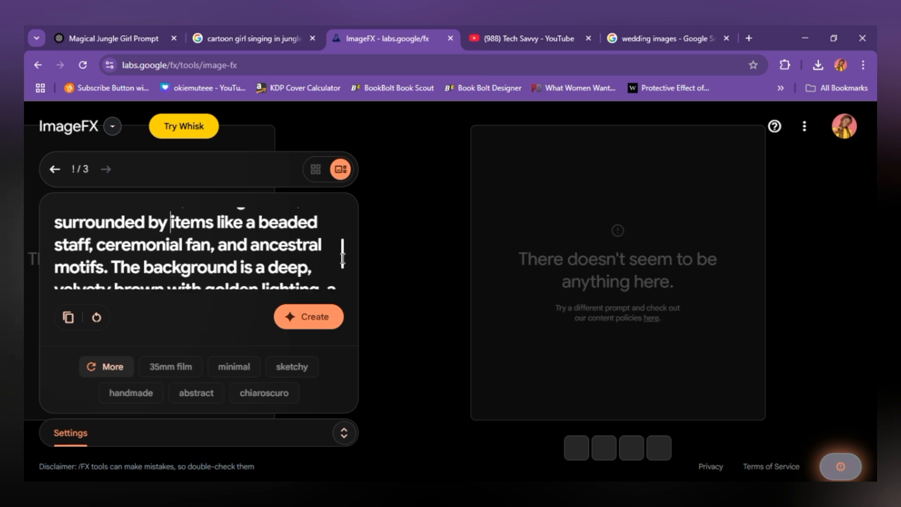
double_click(276, 238)
key("BackSpace")
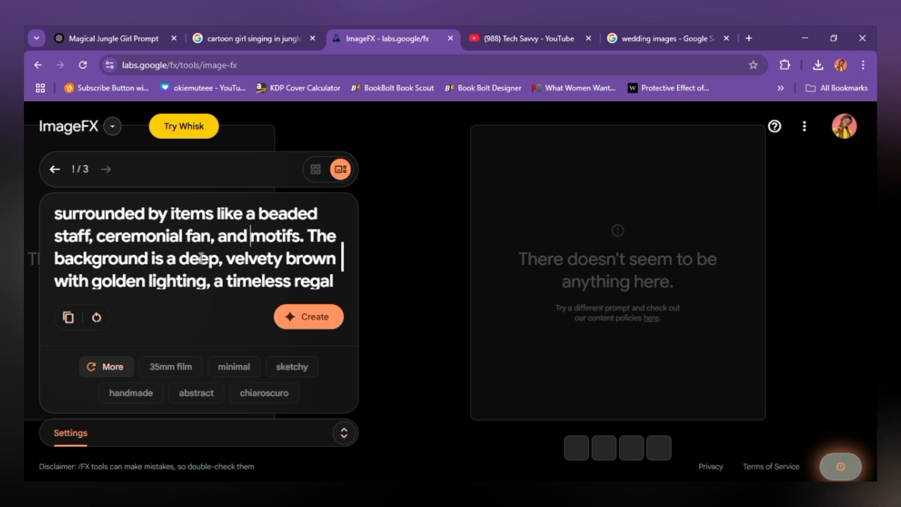
Generate an image from the edited Royal Portrait prompt and download the picture of the enthroned couple
left_click(291, 318)
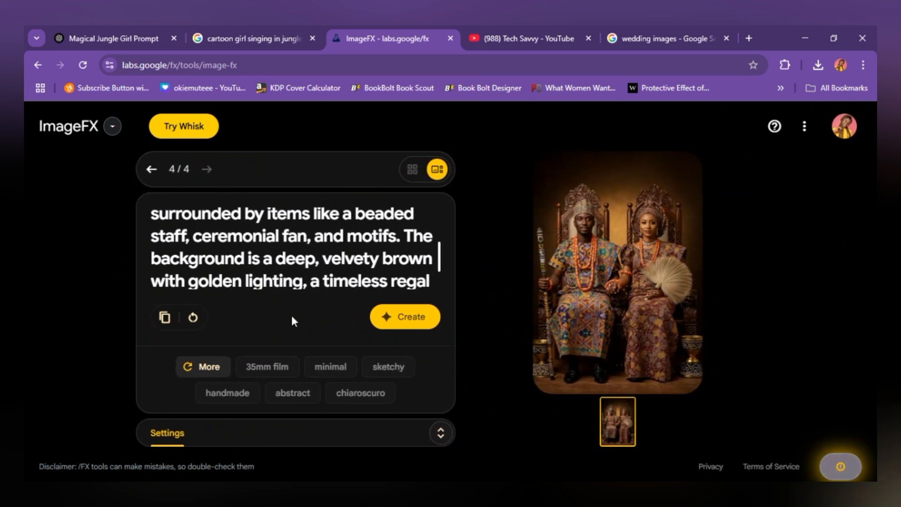
mouse_move(675, 269)
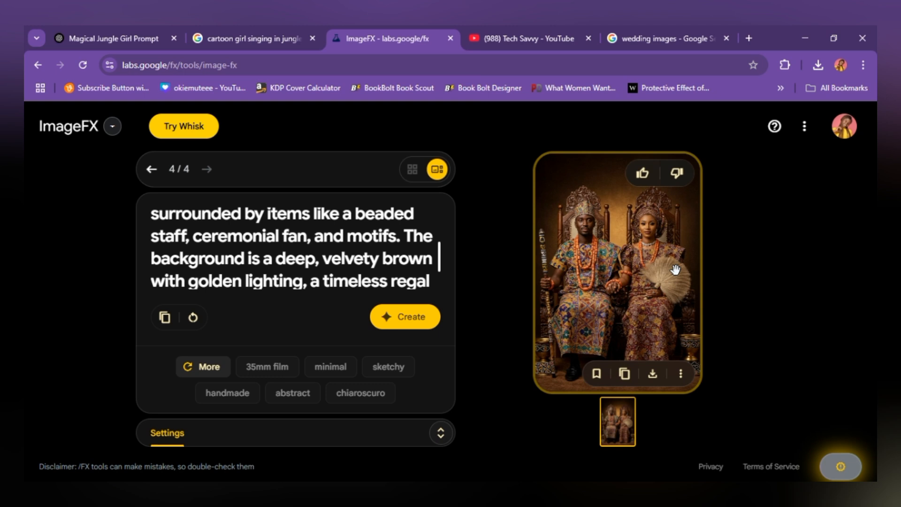
left_click(653, 373)
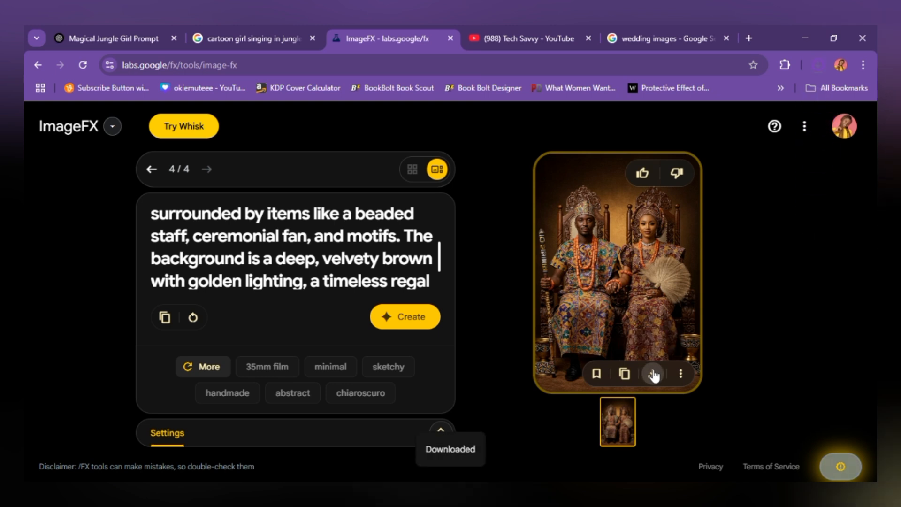
In the ChatGPT conversation, copy the prompt text of "Village Garden – Peaceful Intimacy"
left_click(100, 27)
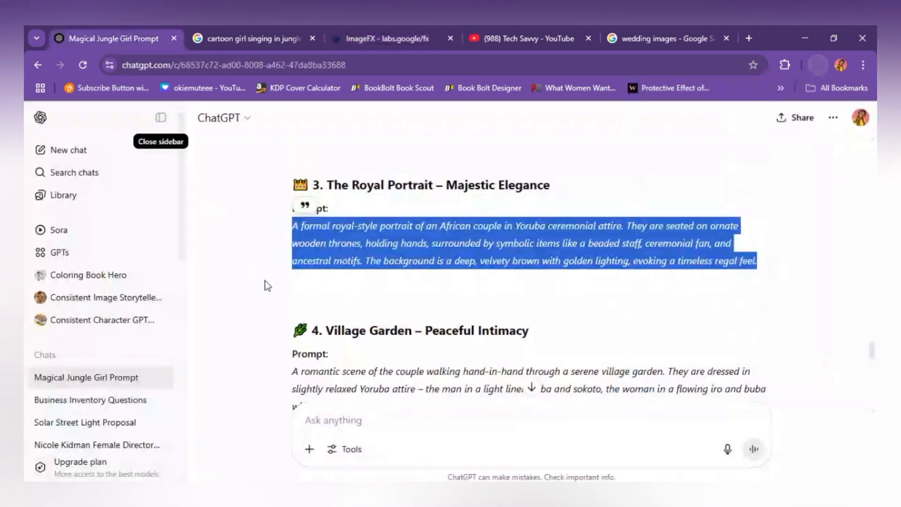
scroll(376, 353, "down", 2)
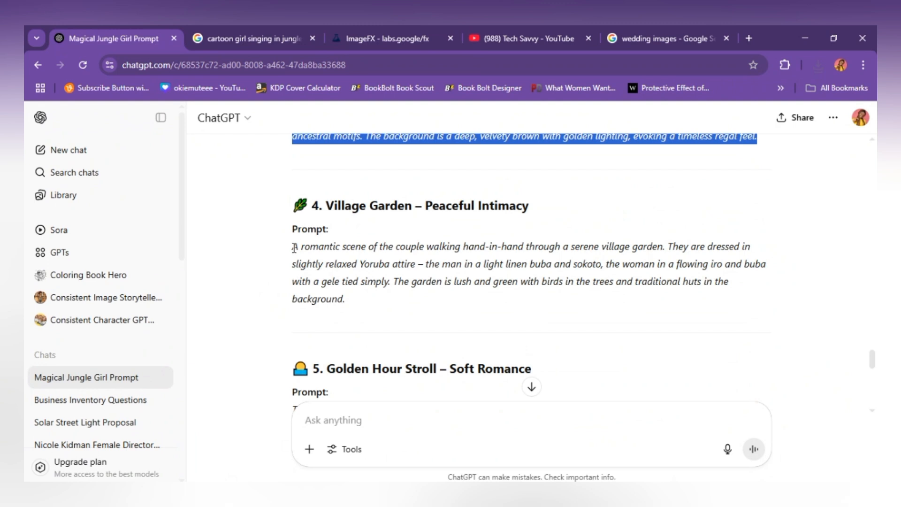
left_click_drag(294, 247, 354, 302)
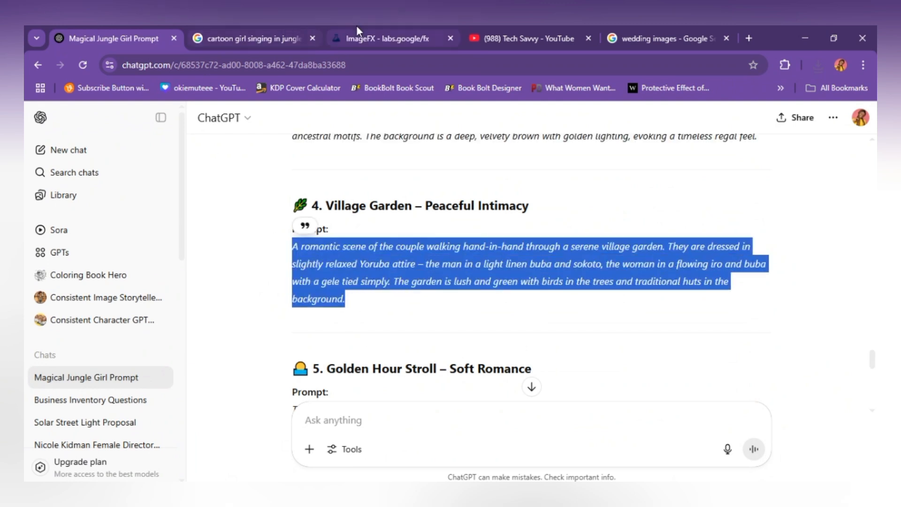
In ImageFX, replace the Royal Portrait text with the copied Village Garden prompt, put the style modifiers on a new line, and generate images
left_click(375, 39)
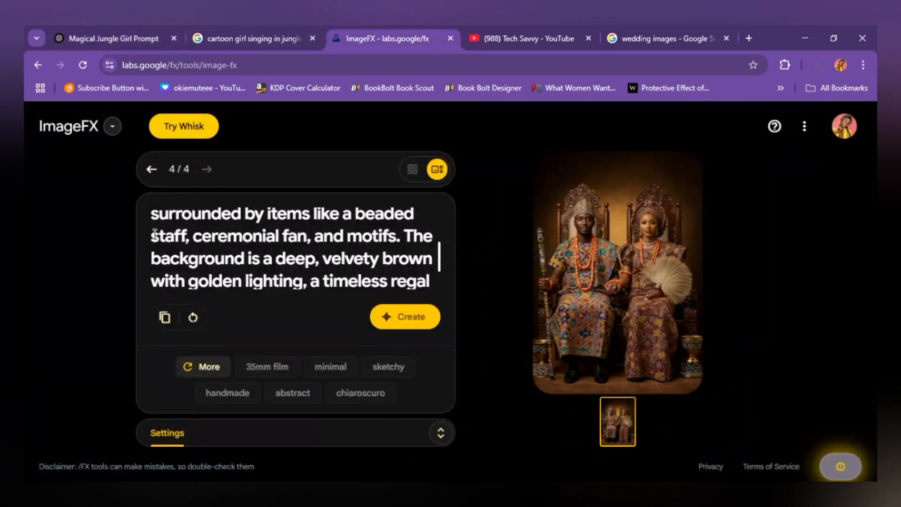
scroll(167, 229, "up", 5)
left_click_drag(155, 219, 181, 257)
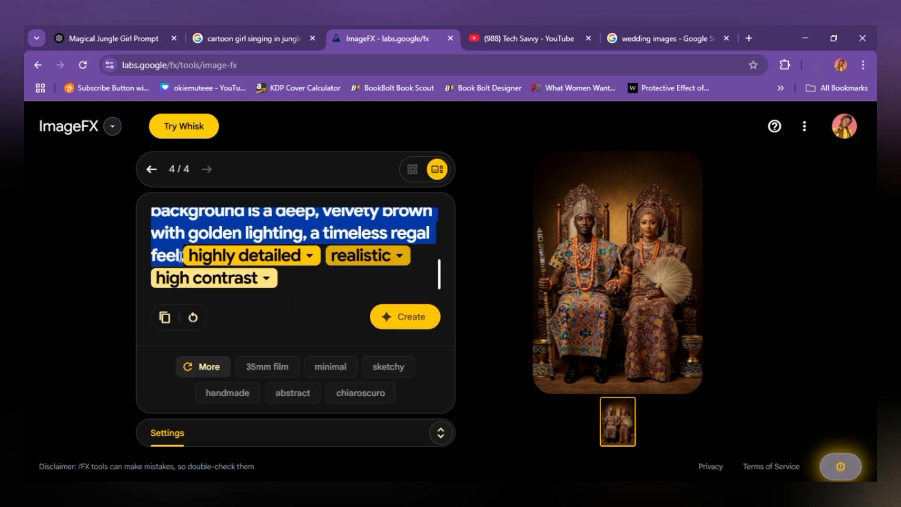
key("ctrl+v")
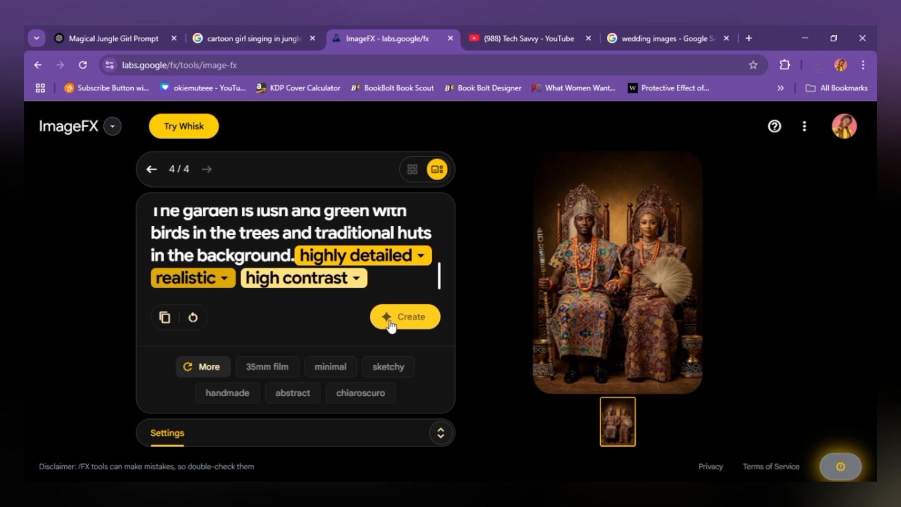
key("Return")
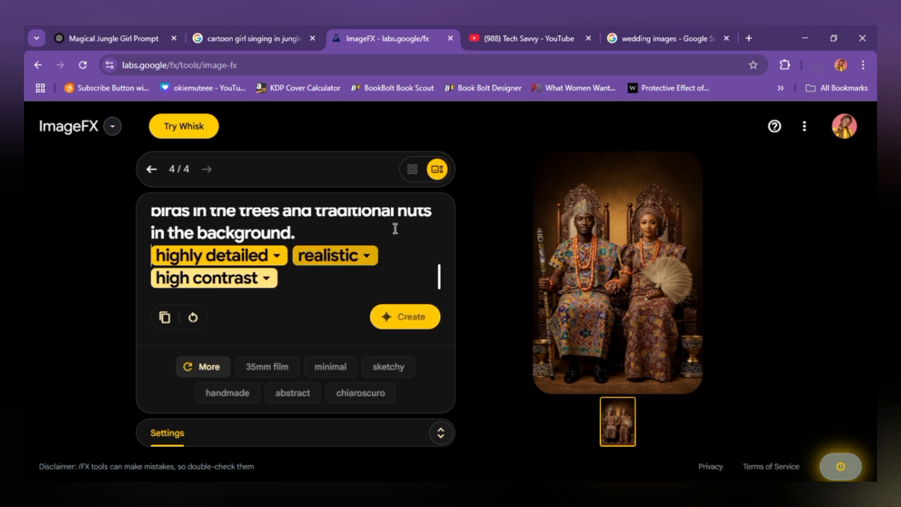
left_click(403, 317)
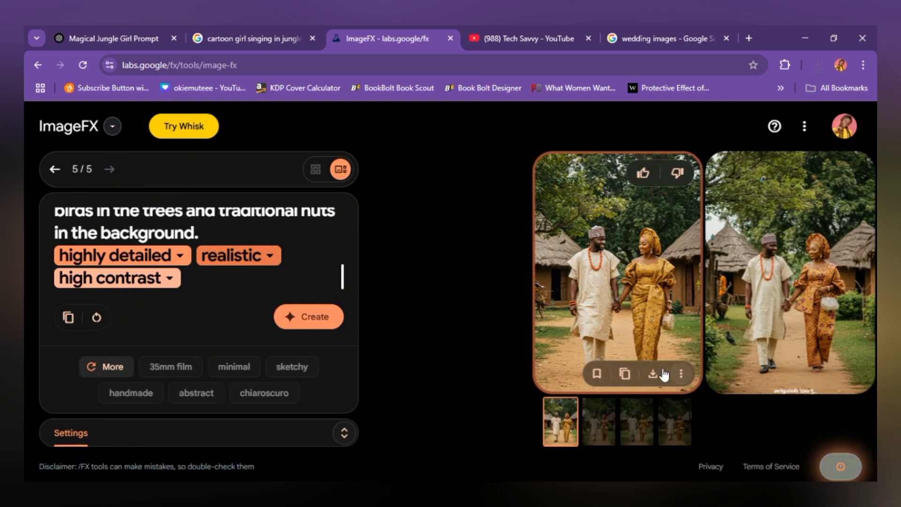
Download each of the four generated Village Garden images of the couple walking hand in hand past the huts
left_click(648, 375)
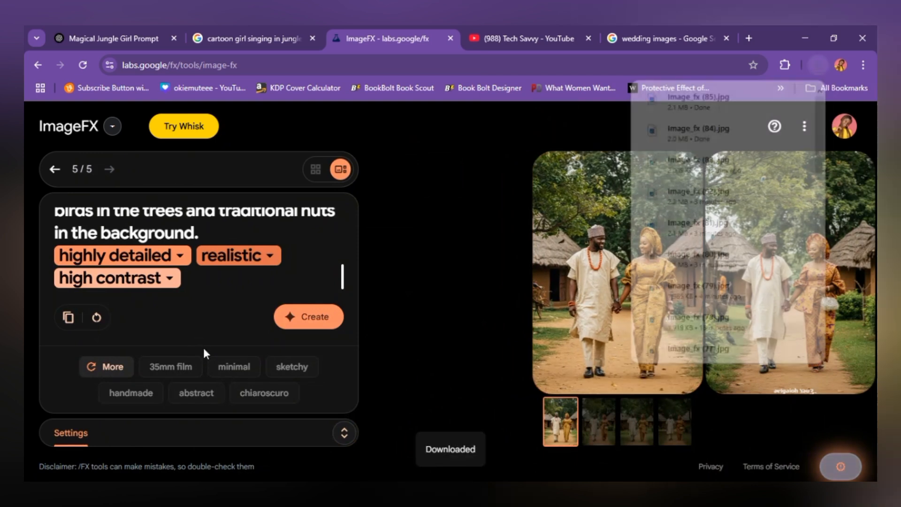
left_click(795, 380)
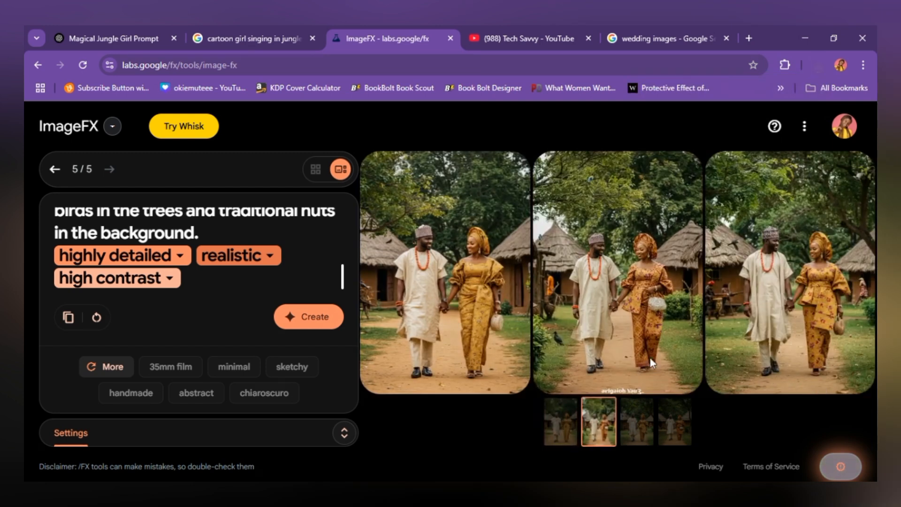
left_click(654, 374)
left_click(825, 377)
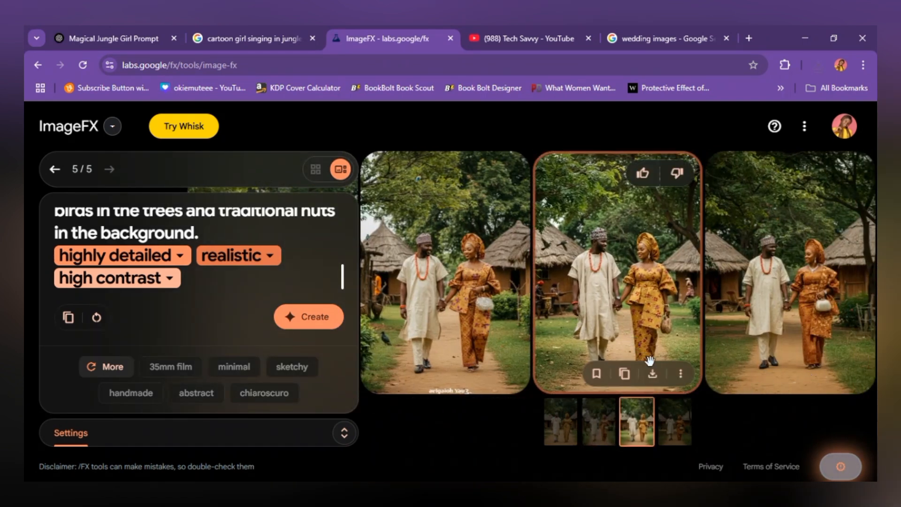
left_click(652, 374)
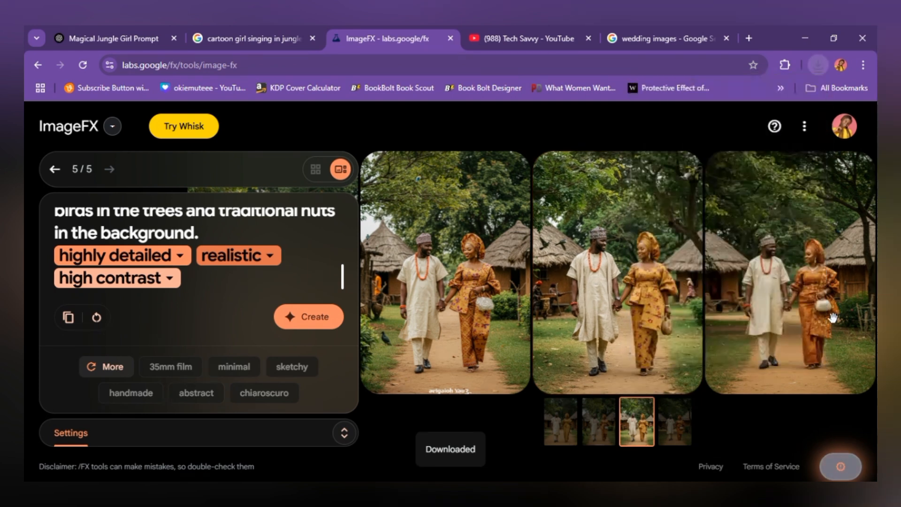
left_click(800, 365)
left_click(652, 374)
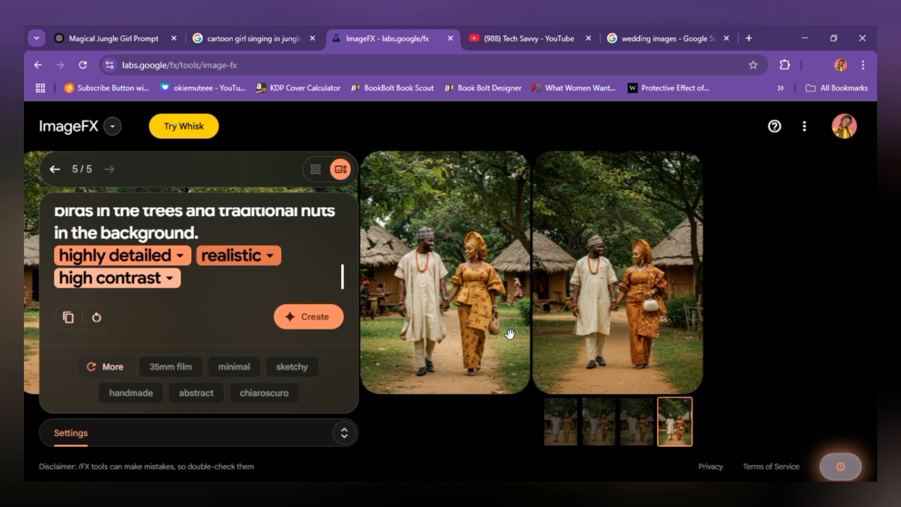
mouse_move(591, 345)
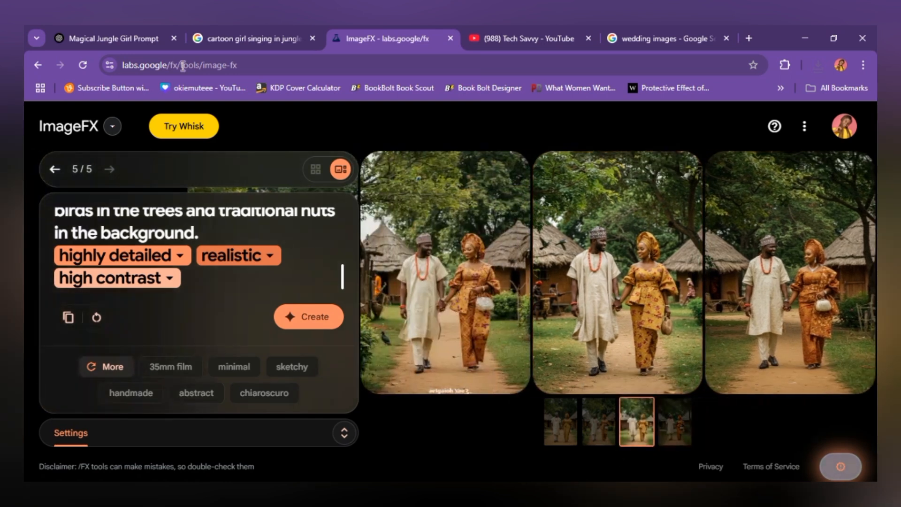
In the ChatGPT conversation, find the prompt of the couple walking barefoot along a sunlit path at golden hour and copy it
left_click(103, 39)
scroll(365, 324, "down", 5)
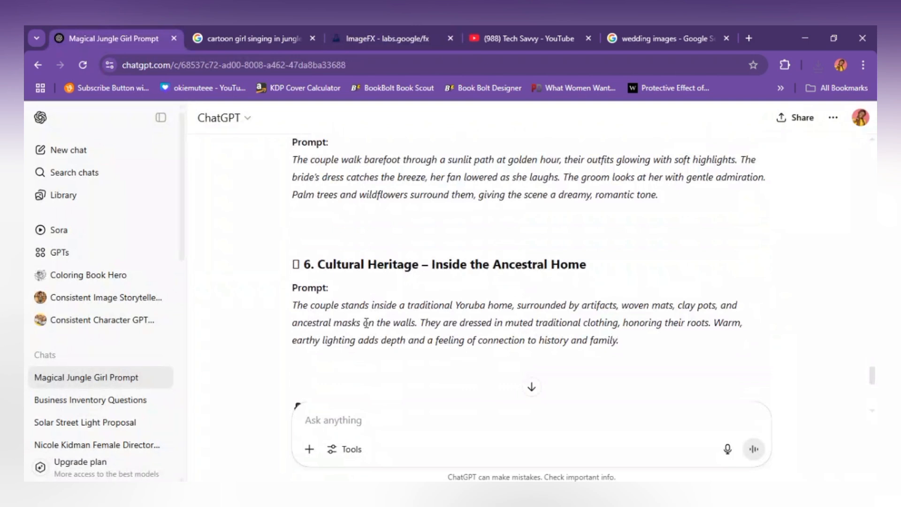
scroll(366, 324, "down", 3)
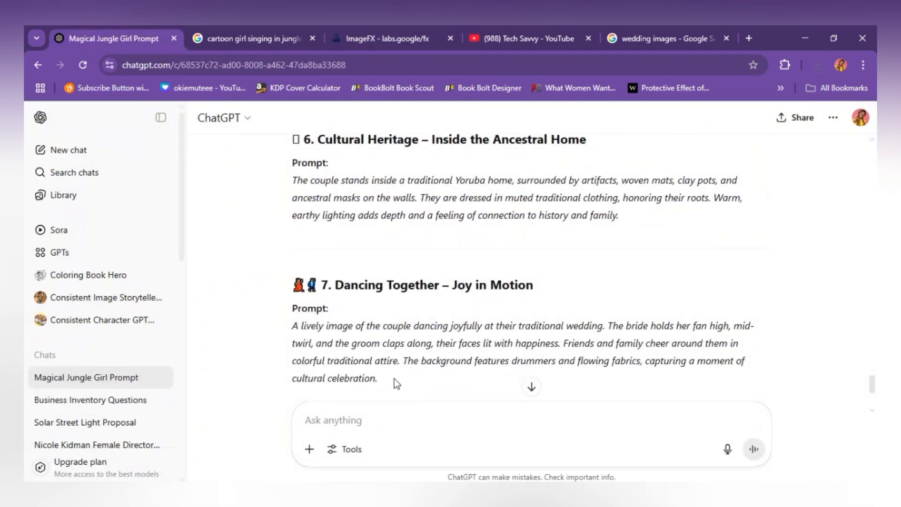
In ImageFX, paste the golden-hour path prompt, word its subject as "The african couple", and generate images
left_click(387, 39)
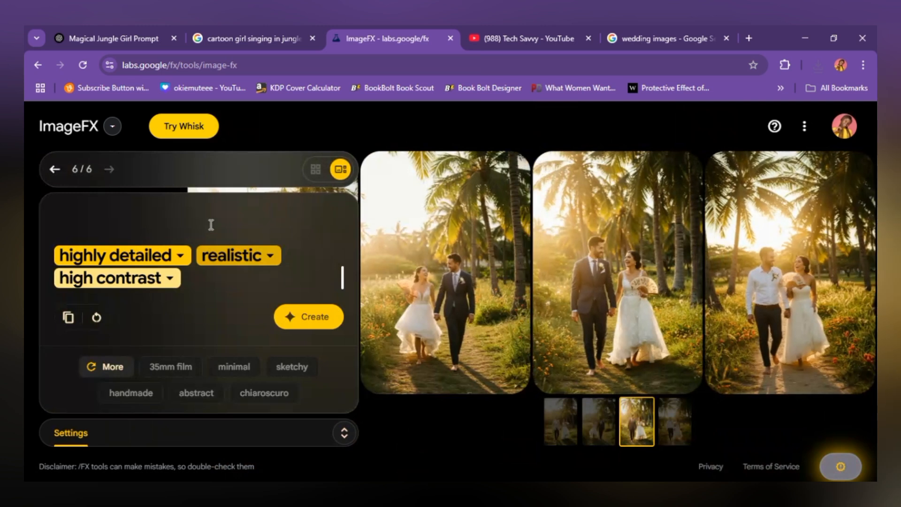
key("ctrl+v")
scroll(211, 226, "up", 3)
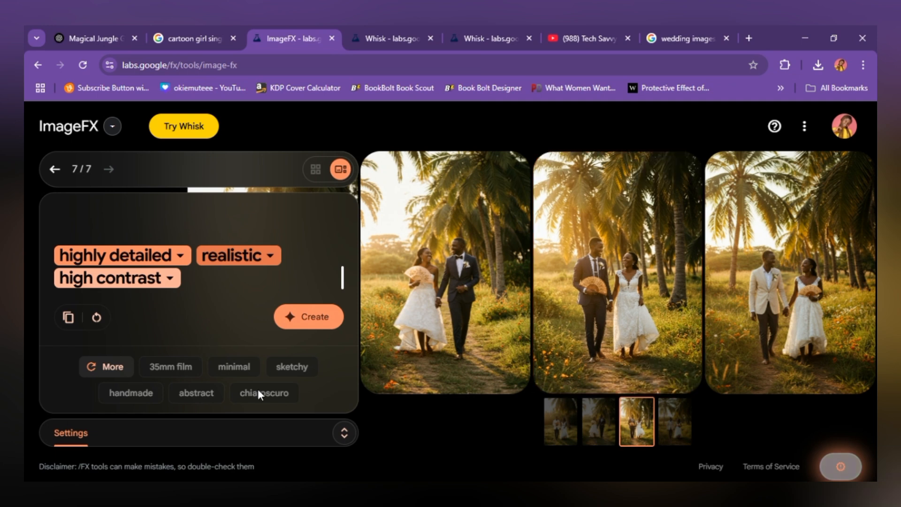
Check the seed lock in the generation settings and review the golden-hour path prompt text
left_click(343, 434)
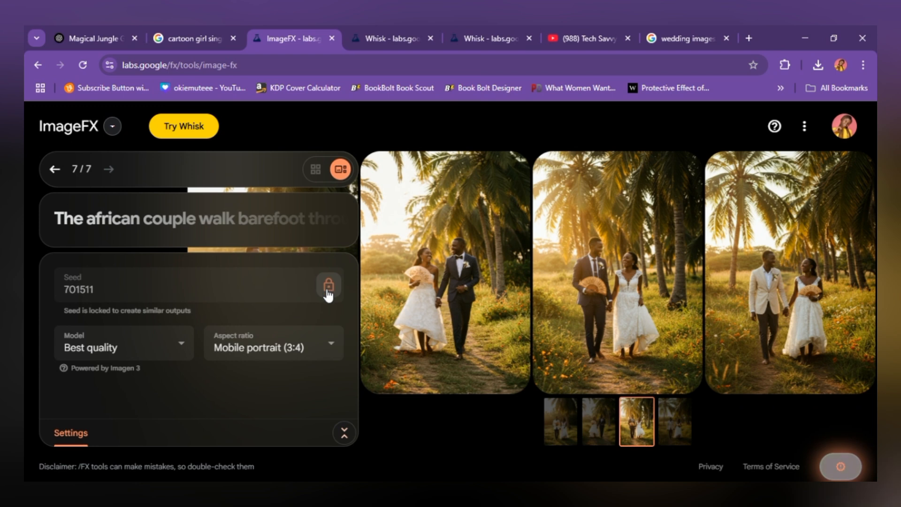
left_click(344, 433)
scroll(309, 256, "down", 5)
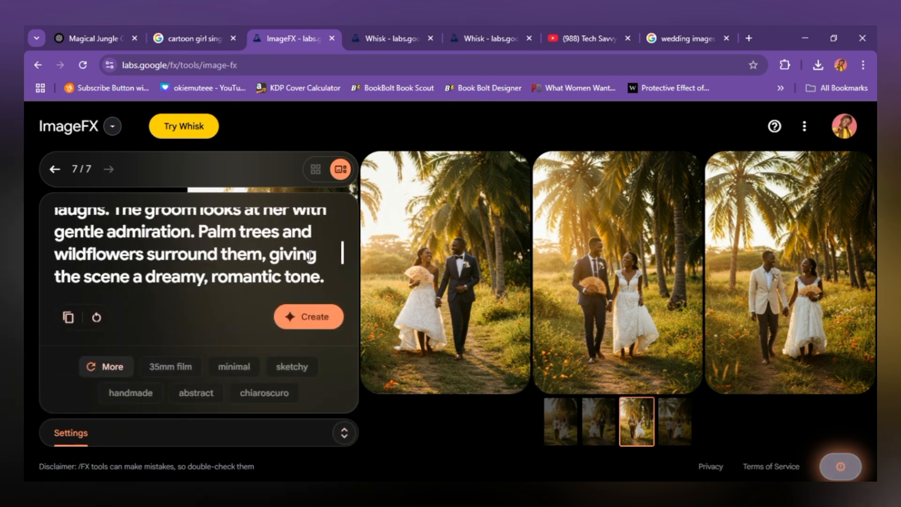